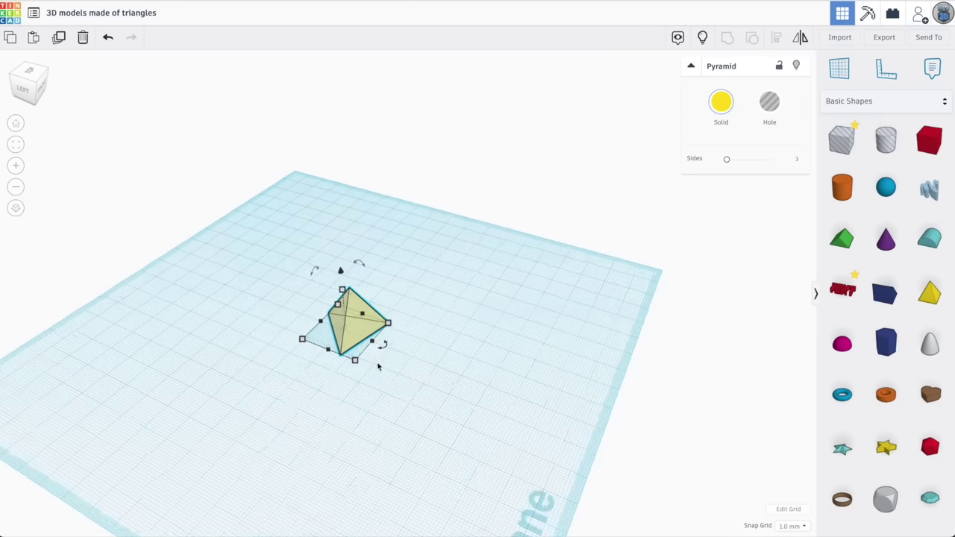
# Step: Fit the pyramid to view, then orbit around it and the triangle-faced cube
pyautogui.press('f')
pyautogui.click(209, 228)
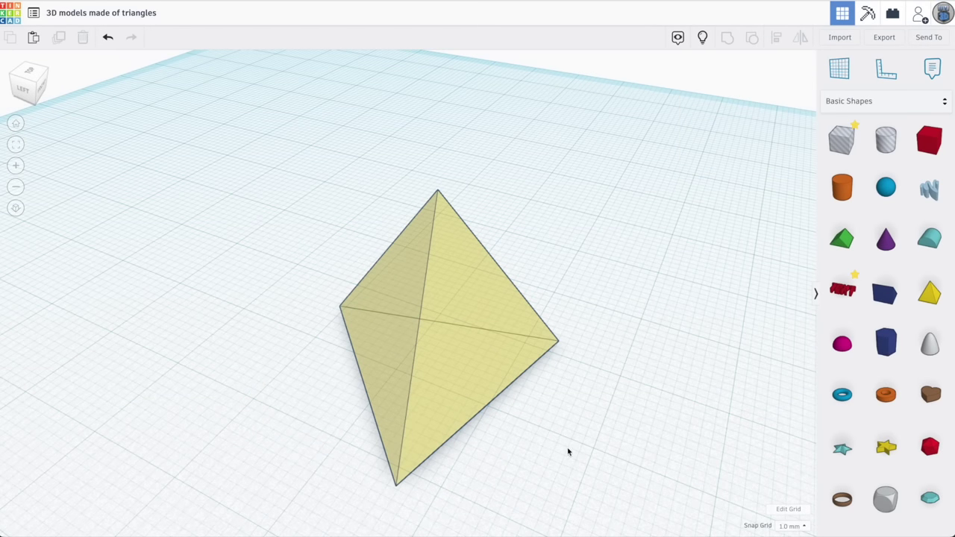
pyautogui.moveTo(586, 449); pyautogui.dragTo(450, 422, button='right')
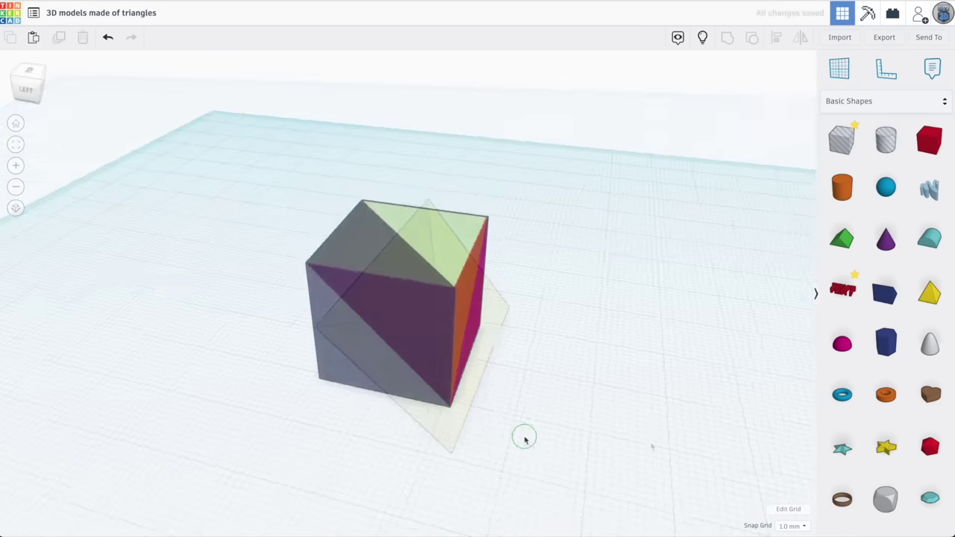
pyautogui.moveTo(525, 437); pyautogui.dragTo(437, 409, button='right')
pyautogui.moveTo(311, 412); pyautogui.dragTo(455, 381, button='right')
pyautogui.moveTo(217, 364); pyautogui.dragTo(470, 361, button='right')
pyautogui.moveTo(228, 370); pyautogui.dragTo(291, 375, button='right')
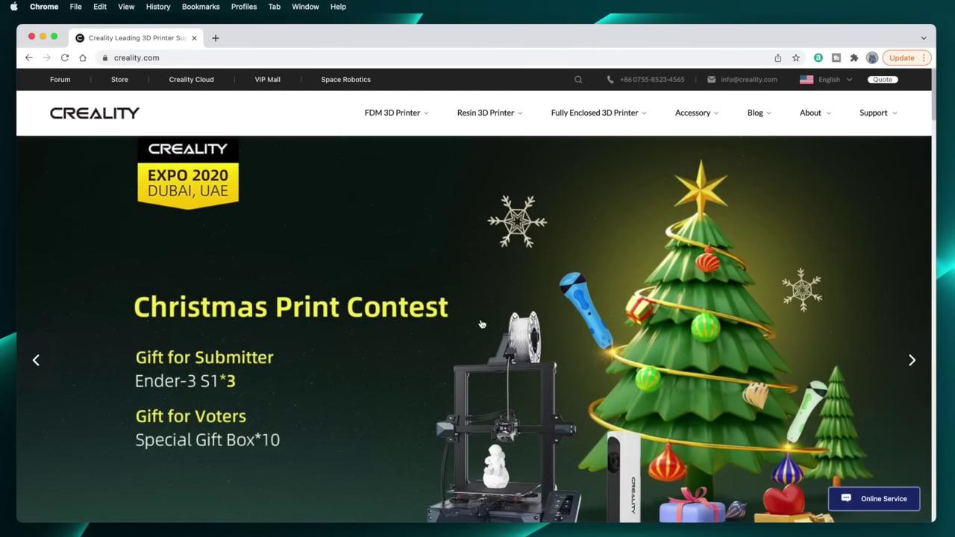
# Step: Go to Creality's Download page from the Support menu and scroll to the slicer downloads
pyautogui.moveTo(872, 120)
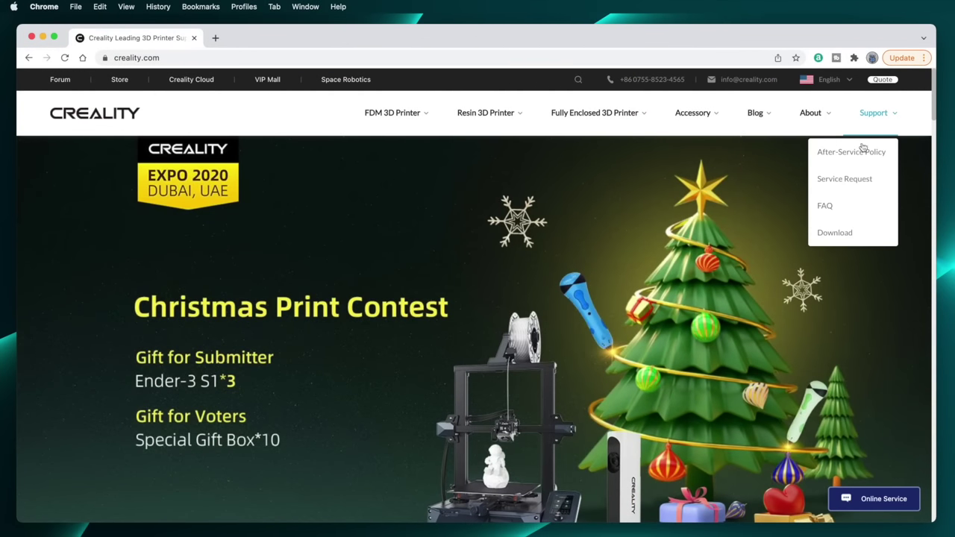
pyautogui.click(843, 233)
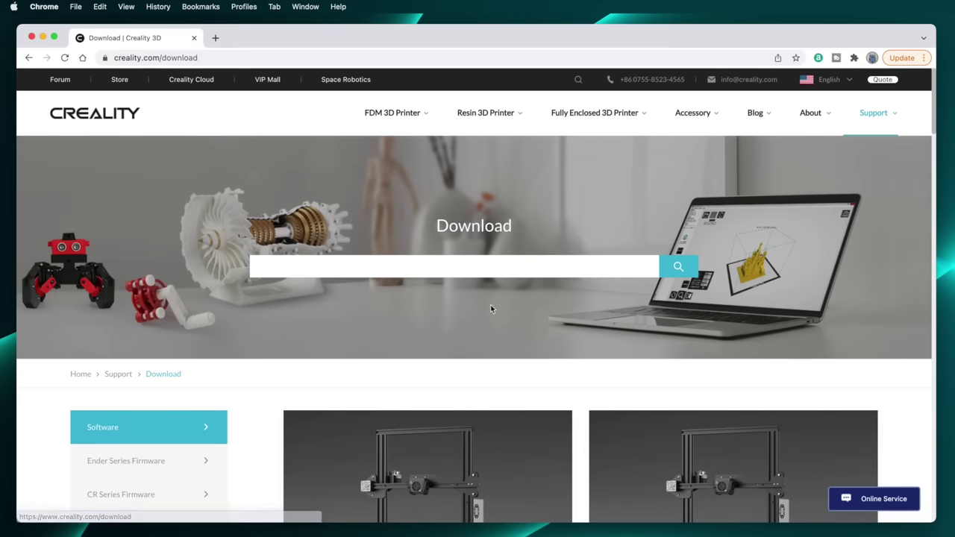
pyautogui.scroll(-5, 274, 401)
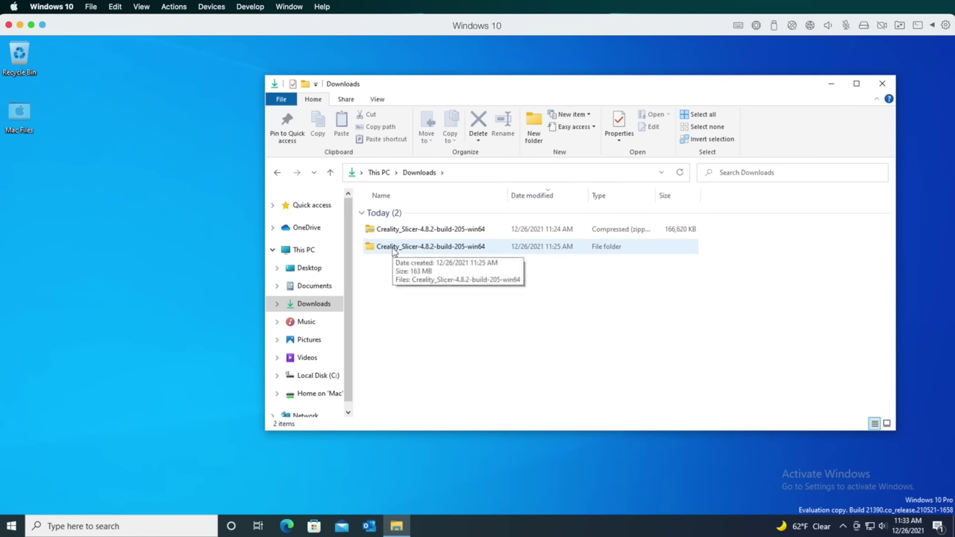
# Step: Run the installer inside the Creality_Slicer-4.8.2-build-205-win64 folder
pyautogui.doubleClick(393, 247)
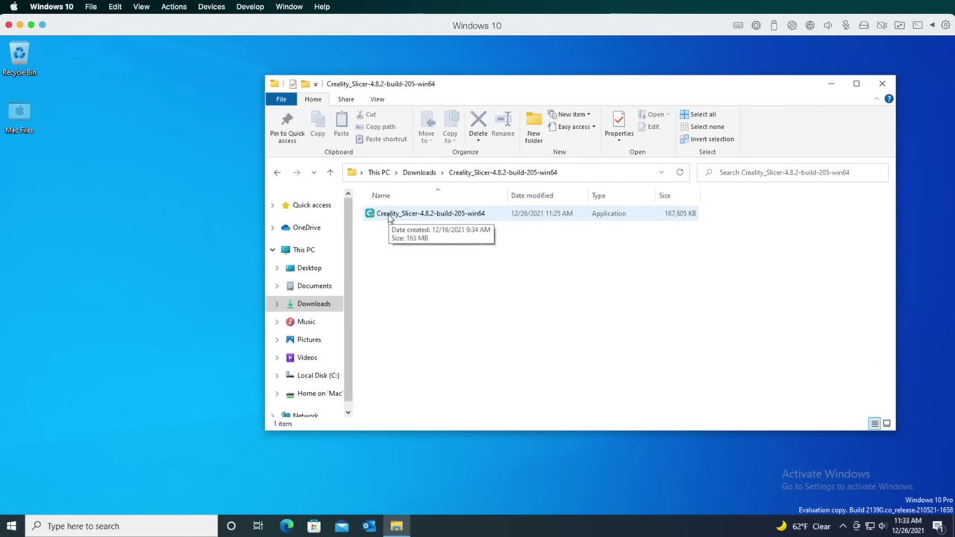
pyautogui.doubleClick(388, 215)
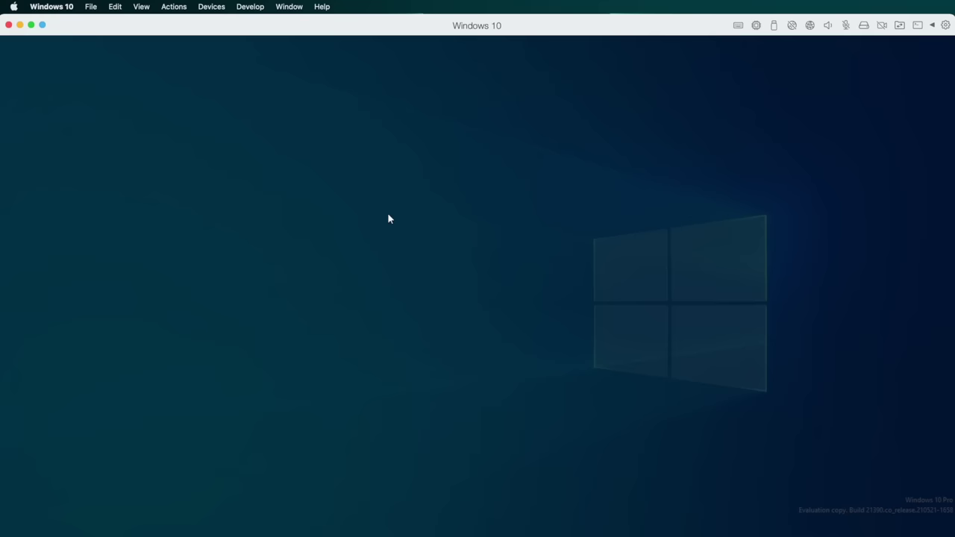
# Step: Allow the installer, accept the licence, and install with default install and Start Menu folders
pyautogui.click(460, 361)
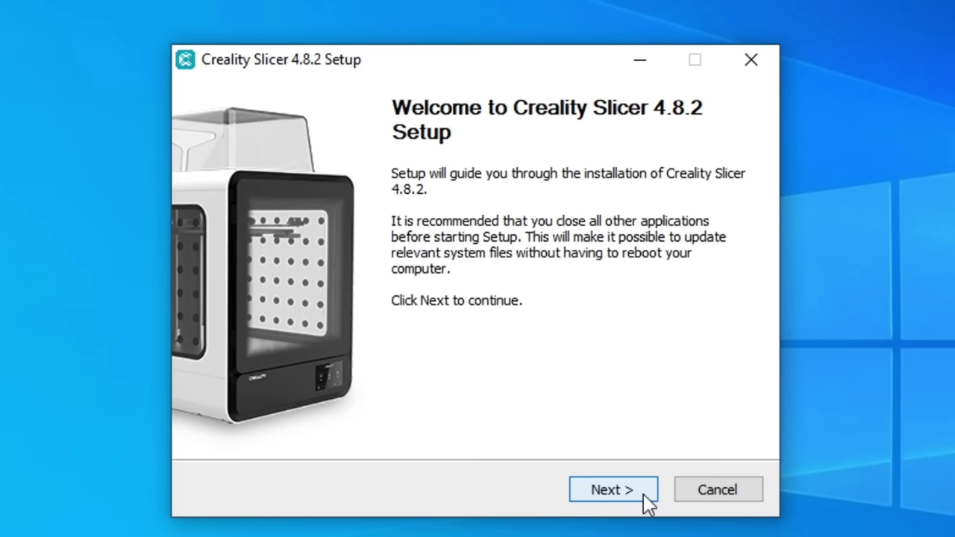
pyautogui.click(646, 499)
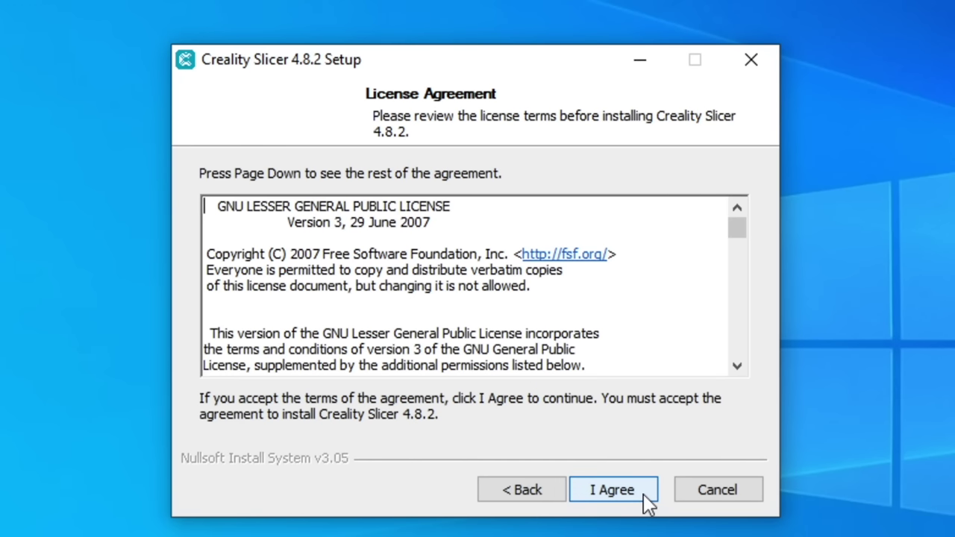
pyautogui.click(645, 496)
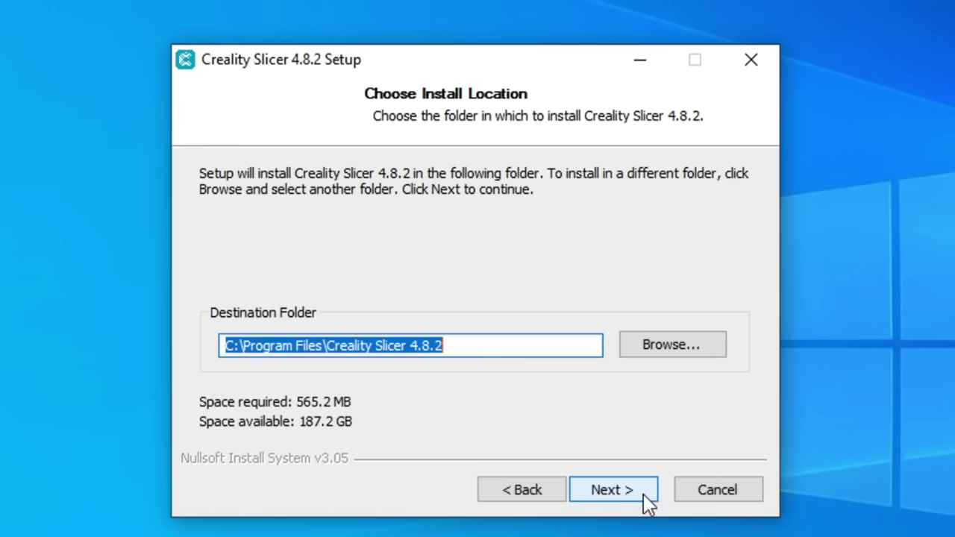
pyautogui.click(647, 496)
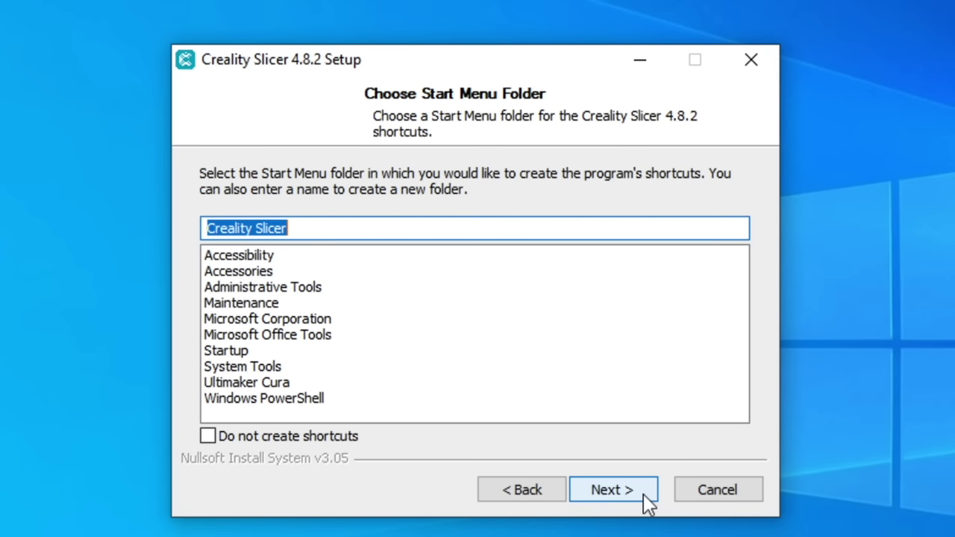
pyautogui.click(644, 495)
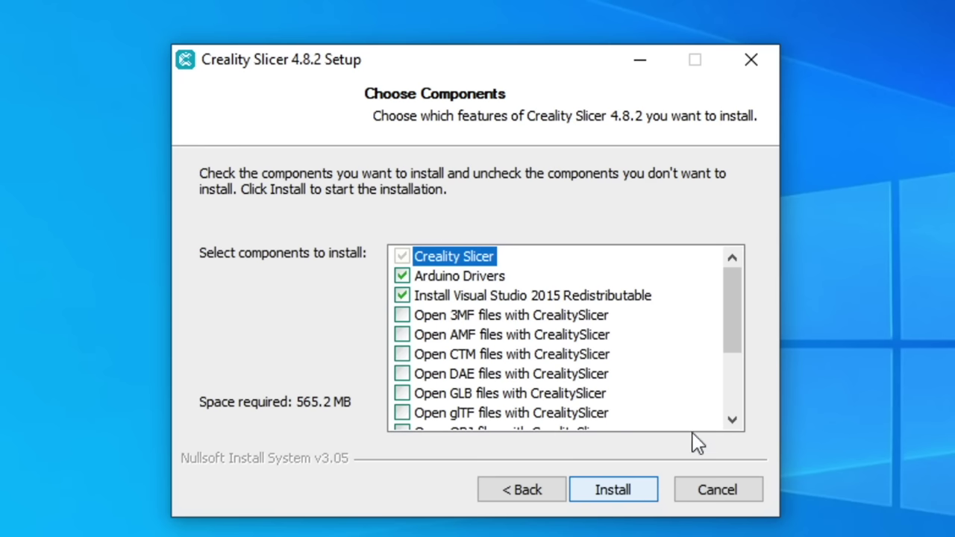
pyautogui.moveTo(739, 315)
pyautogui.mouseDown()
pyautogui.moveTo(750, 396)
pyautogui.moveTo(751, 303)
pyautogui.mouseUp()
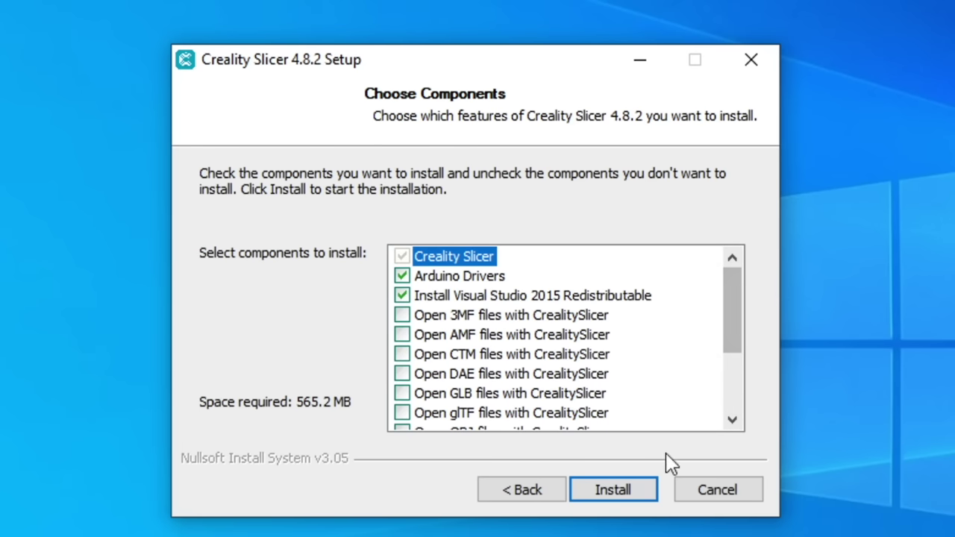
pyautogui.click(646, 495)
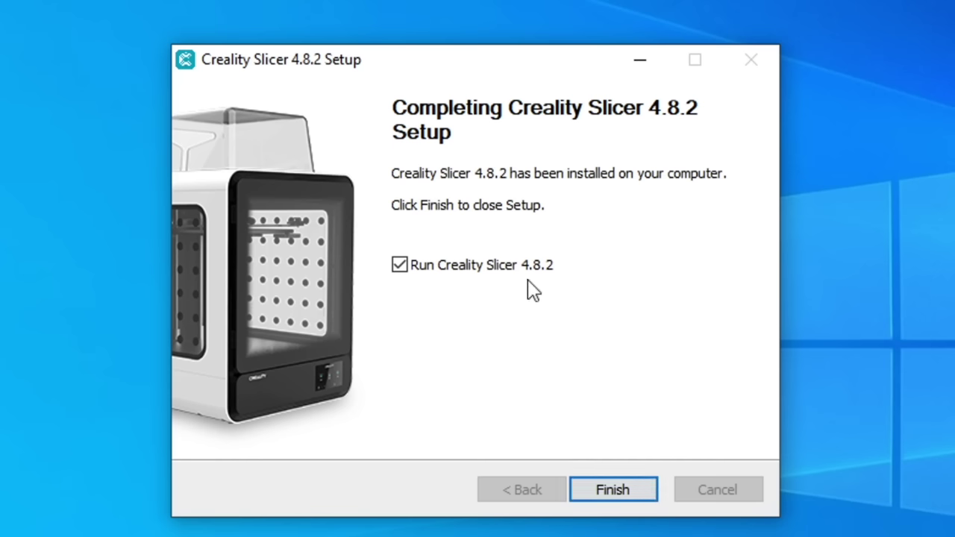
# Step: Finish setup with Run Creality Slicer 4.8.2 ticked to launch the slicer
pyautogui.click(649, 491)
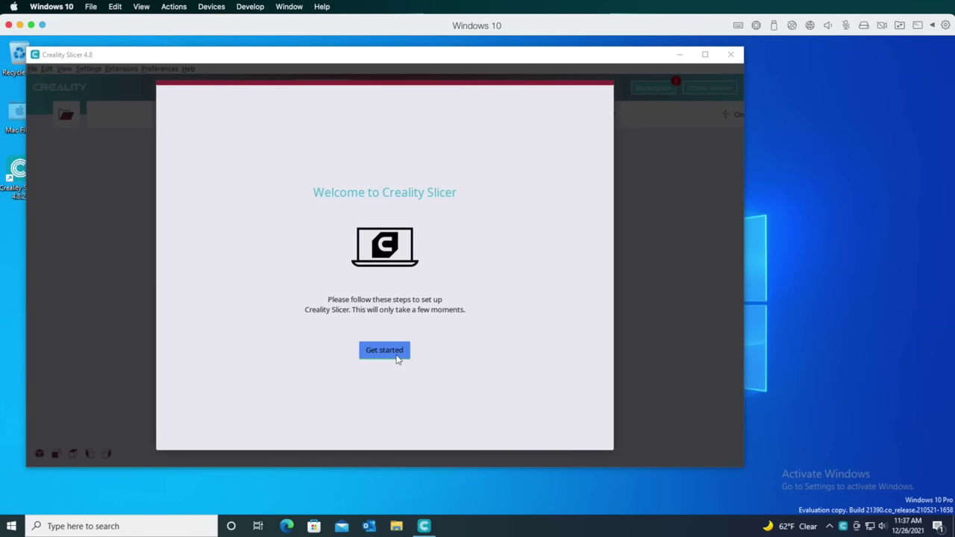
# Step: Accept the user agreement and data notice, then pick Creality Ender-3 S1 from the printer list
pyautogui.click(396, 356)
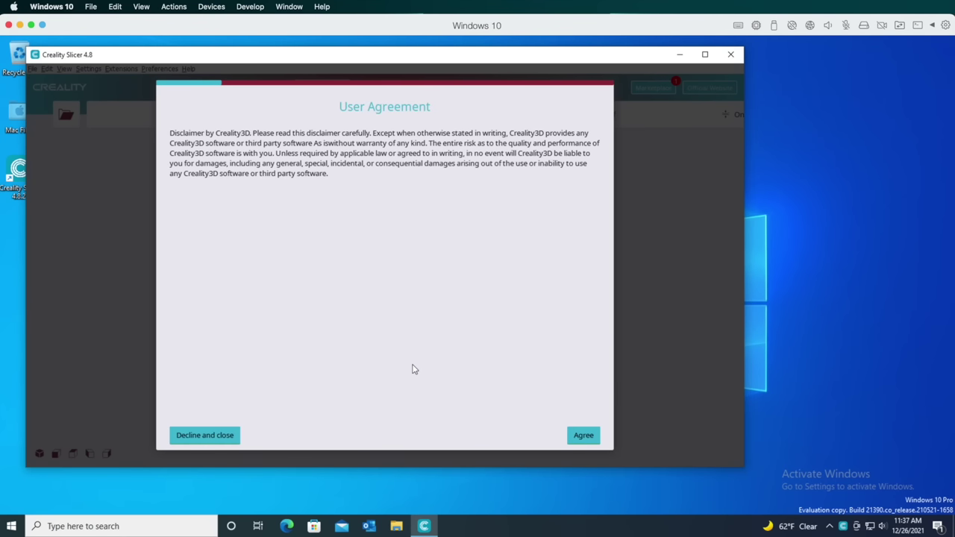
pyautogui.click(582, 436)
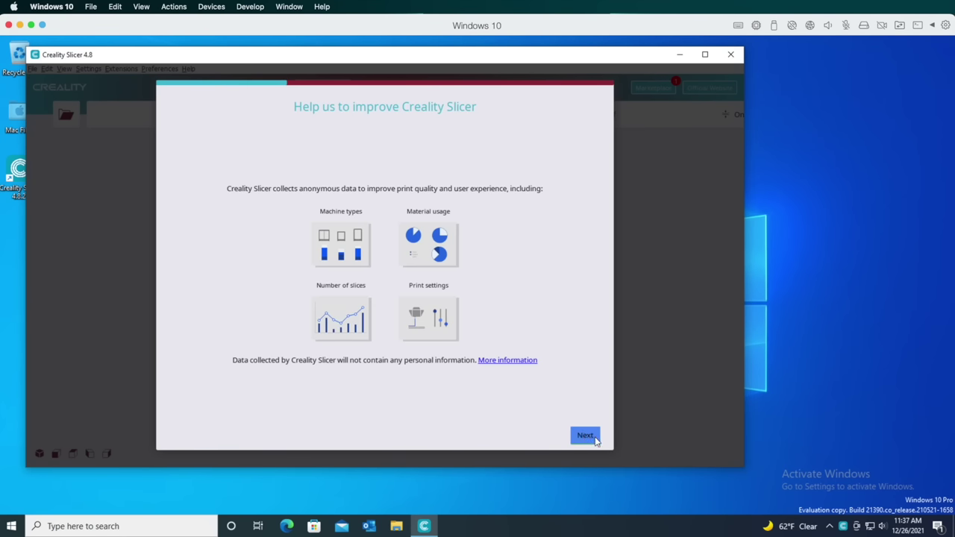
pyautogui.click(595, 441)
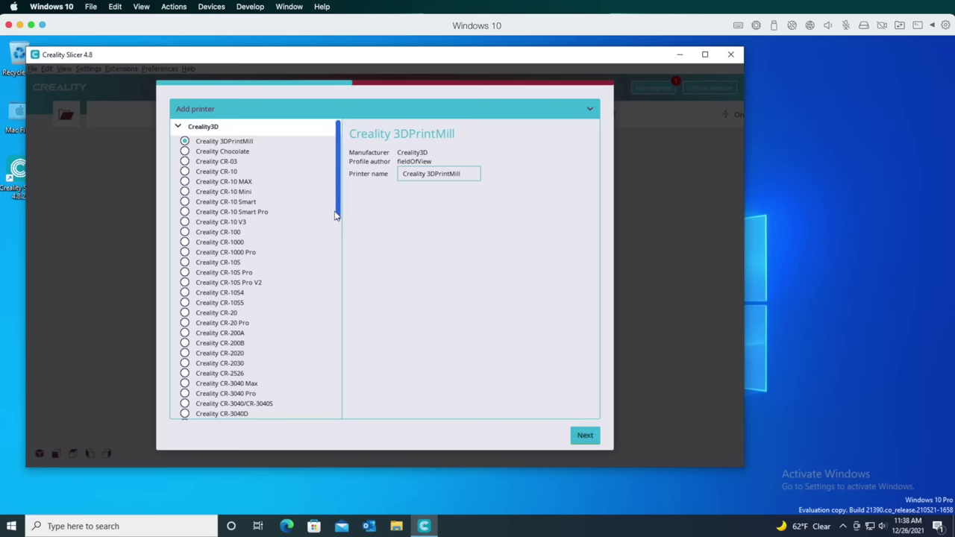
pyautogui.moveTo(337, 212); pyautogui.dragTo(341, 330)
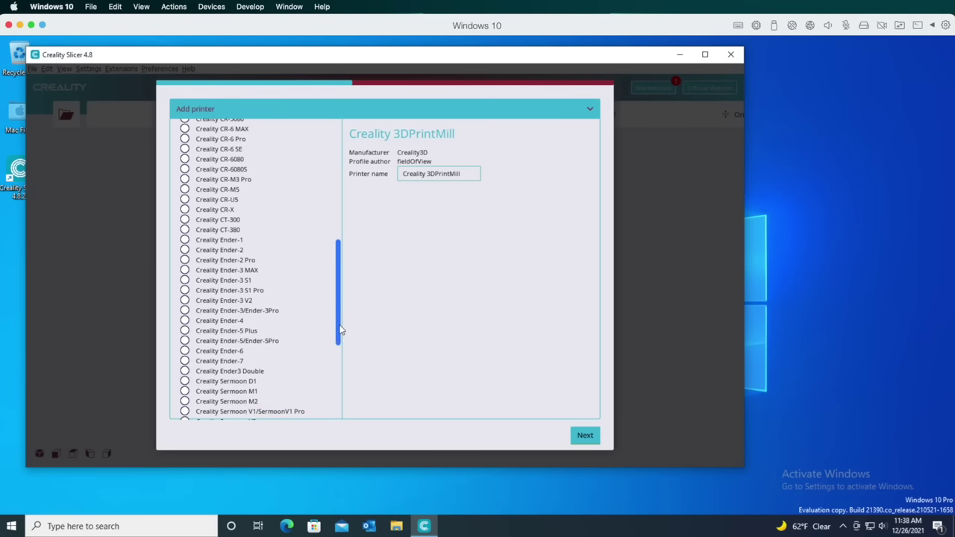
pyautogui.click(184, 281)
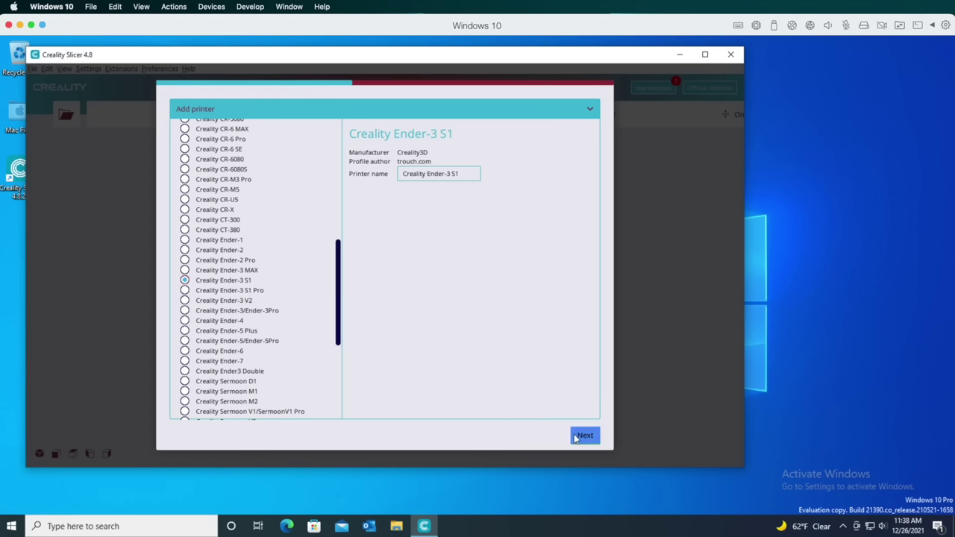
# Step: Pass through the Ender-3 S1 Machine Settings unchanged to reach the Prepare workspace
pyautogui.click(575, 439)
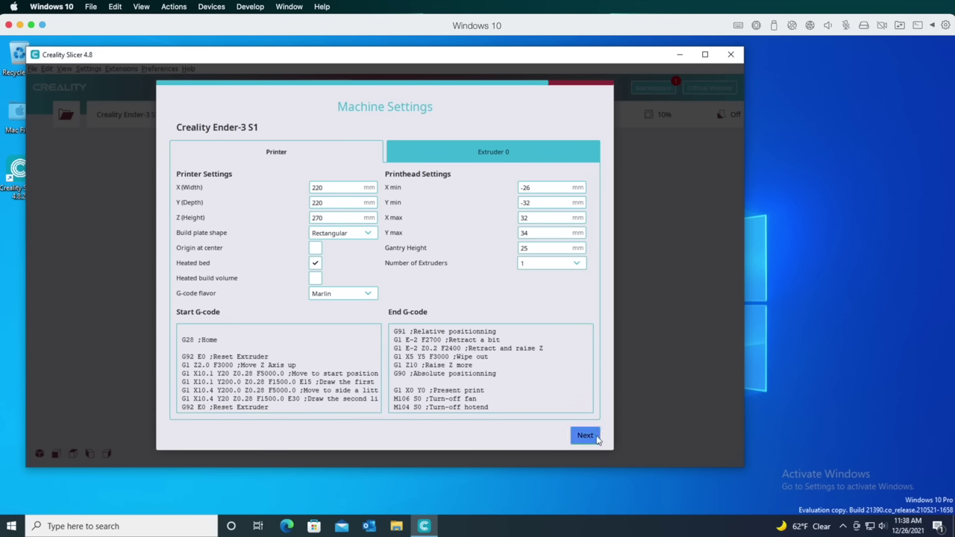
pyautogui.click(594, 443)
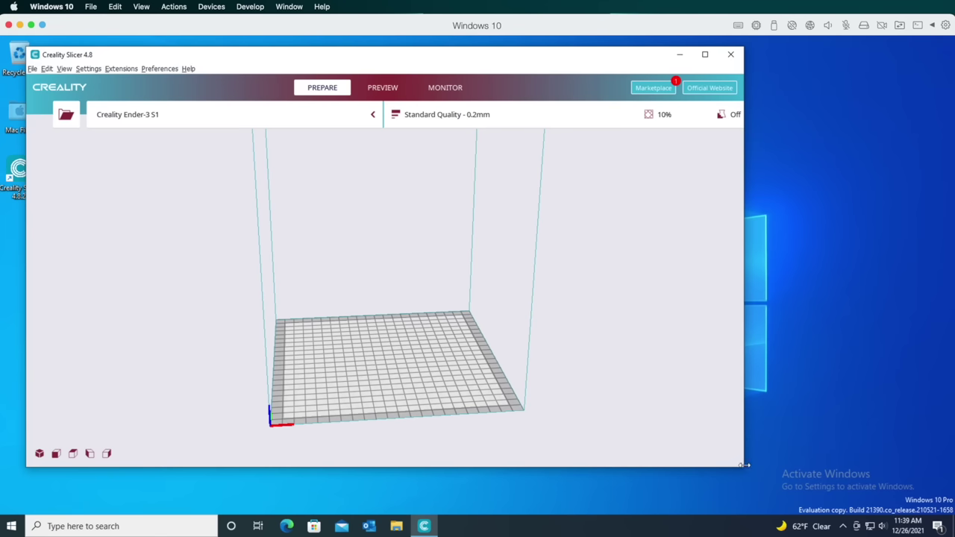
# Step: Widen the slicer window and verify the extruder shows PLA with a 0.4mm nozzle
pyautogui.moveTo(744, 465); pyautogui.dragTo(948, 464)
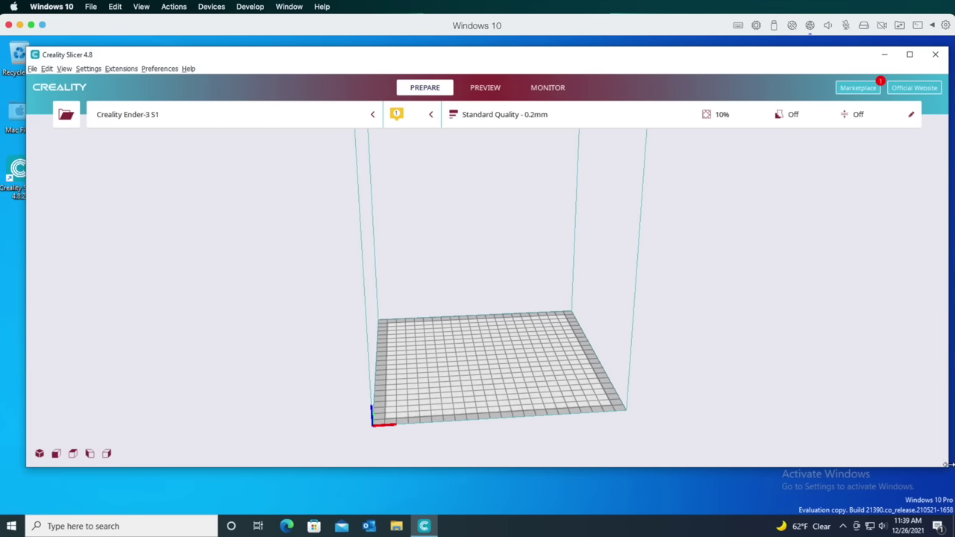
pyautogui.click(431, 116)
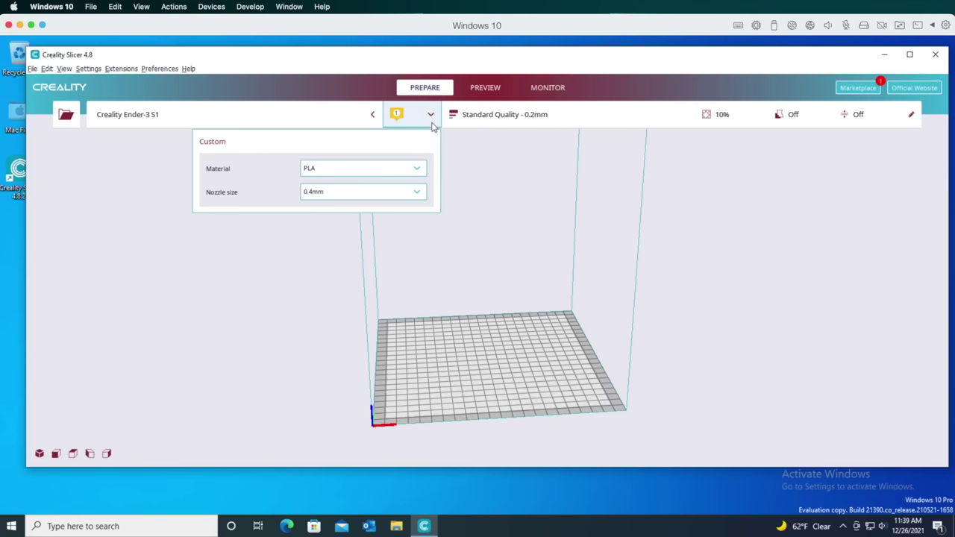
pyautogui.click(431, 115)
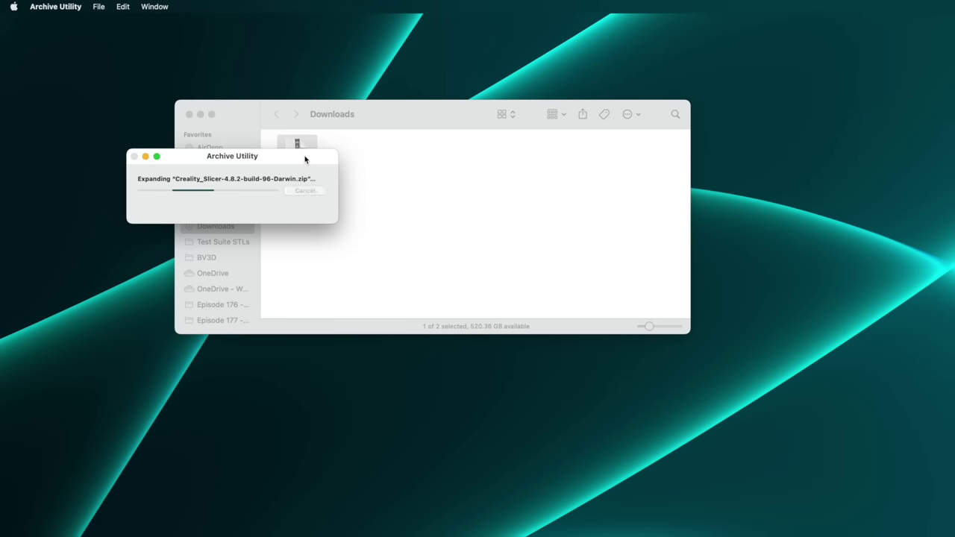
# Step: Copy Creality Slicer from the disk image into Applications, authorising with the admin account
pyautogui.doubleClick(361, 168)
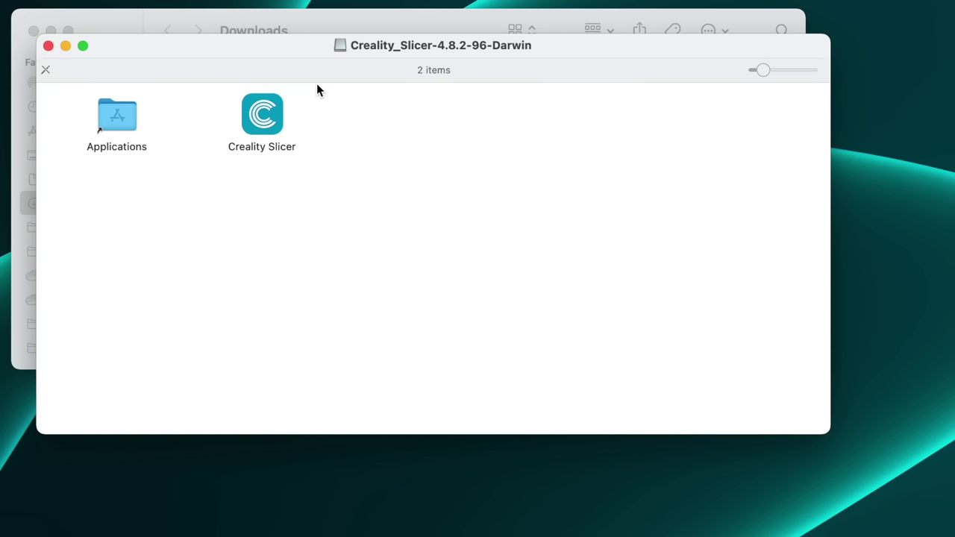
pyautogui.moveTo(270, 117); pyautogui.dragTo(118, 119)
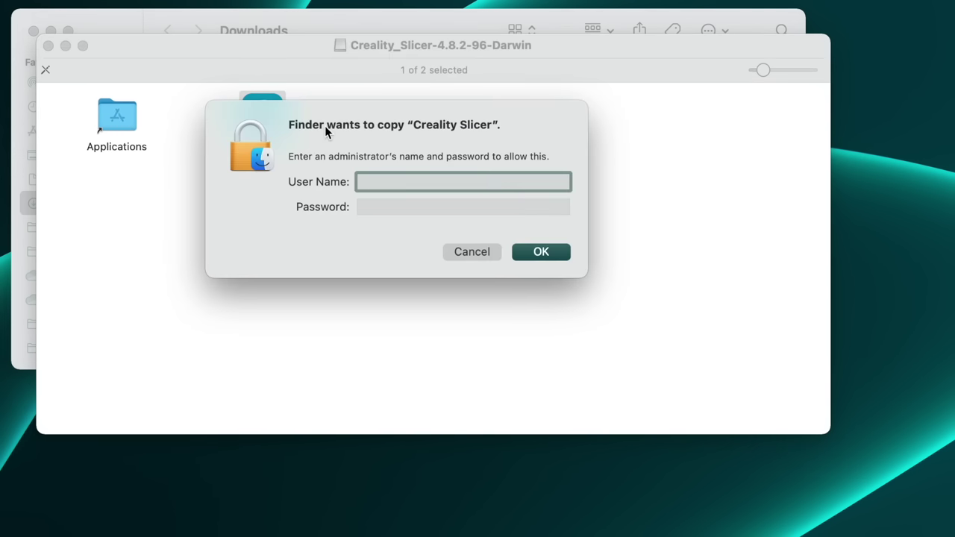
pyautogui.write('localadmin')
pyautogui.press('Tab')
pyautogui.write('********')
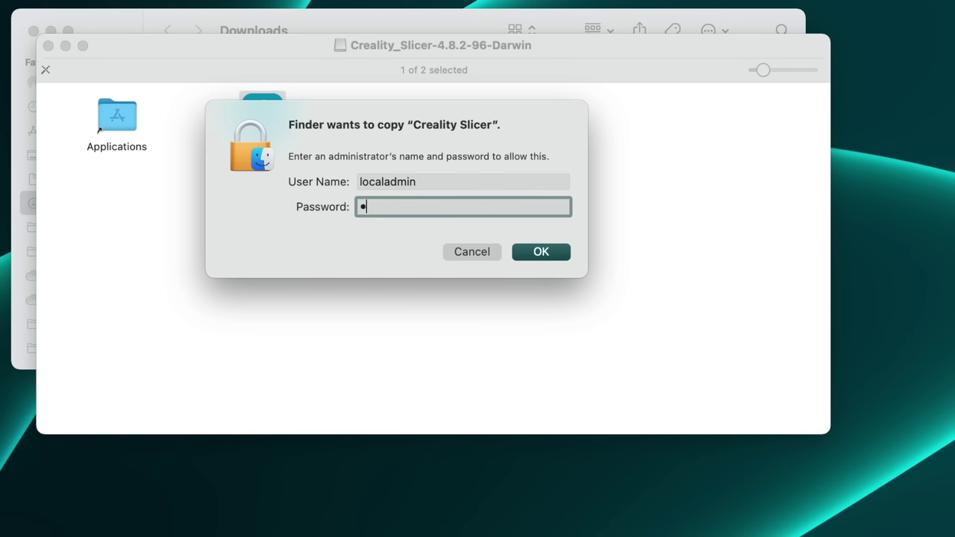
pyautogui.click(525, 251)
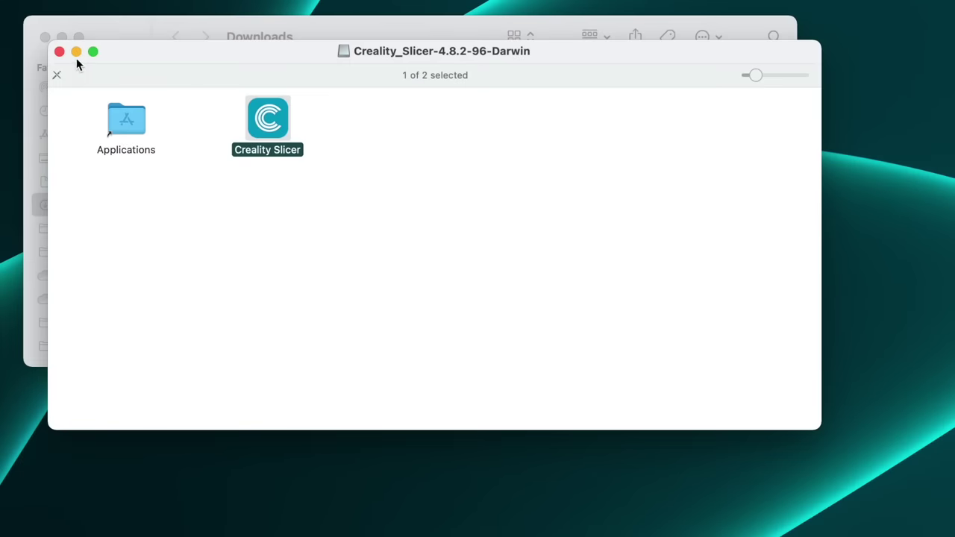
# Step: Close the disk image window and select Creality Slicer in the Applications folder
pyautogui.click(198, 124)
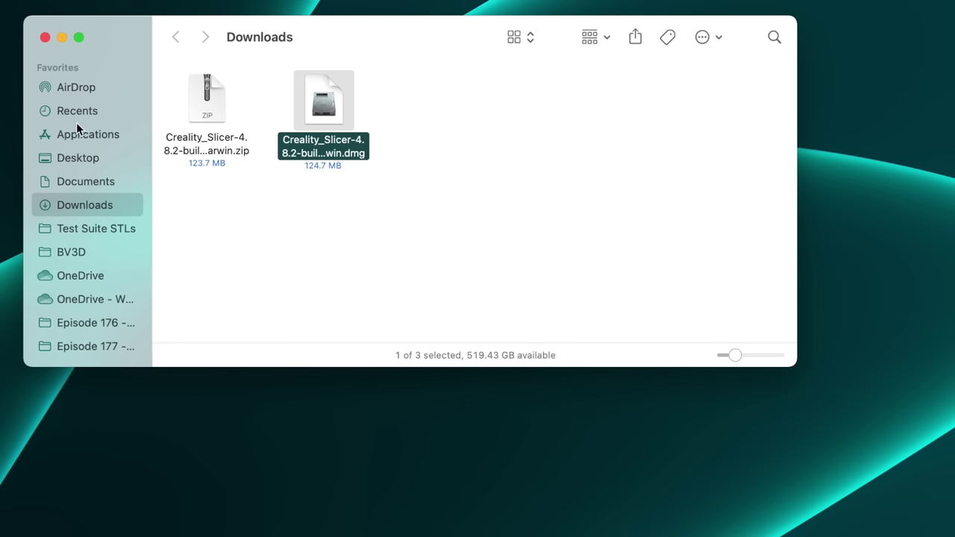
pyautogui.click(77, 133)
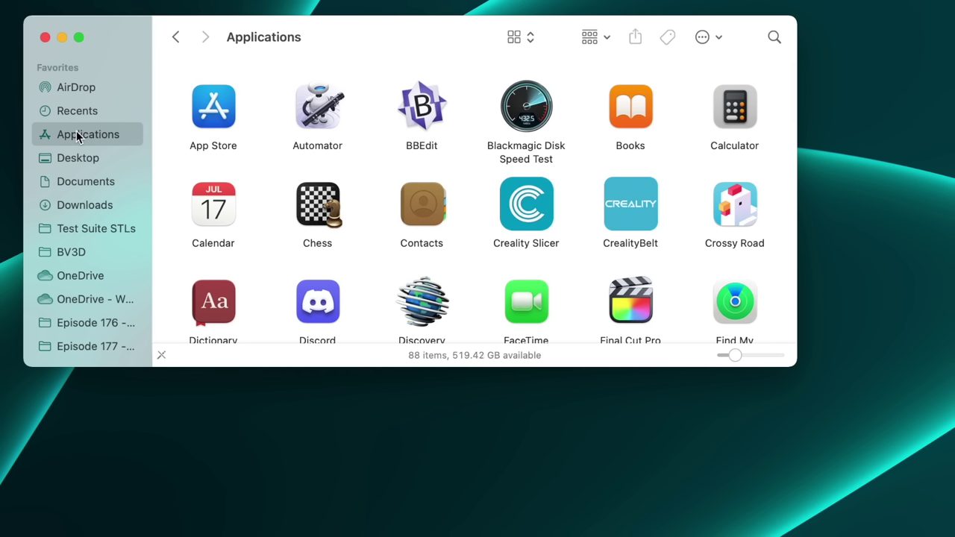
pyautogui.click(508, 220)
# Step: Launch Creality Slicer and accept the user agreement and usage-data pages
pyautogui.doubleClick(509, 220)
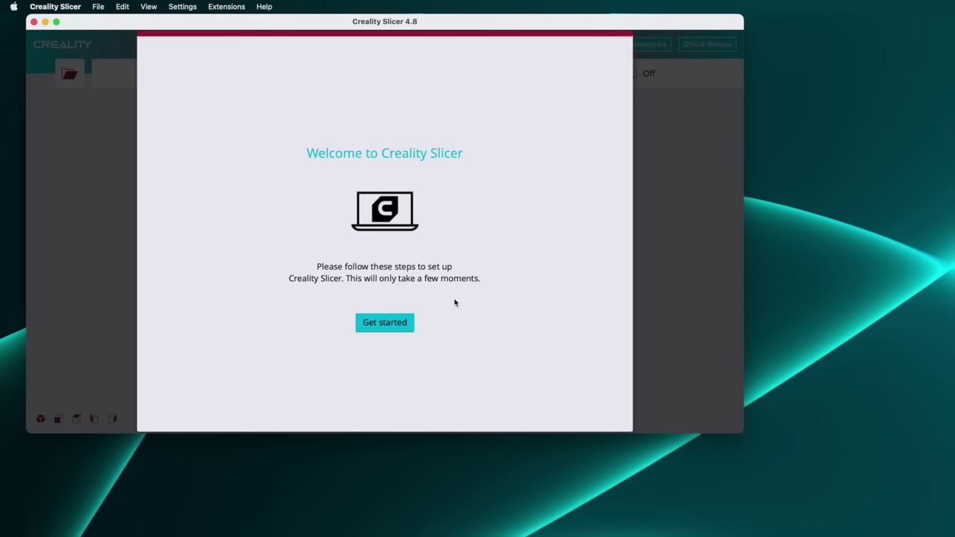
pyautogui.click(411, 325)
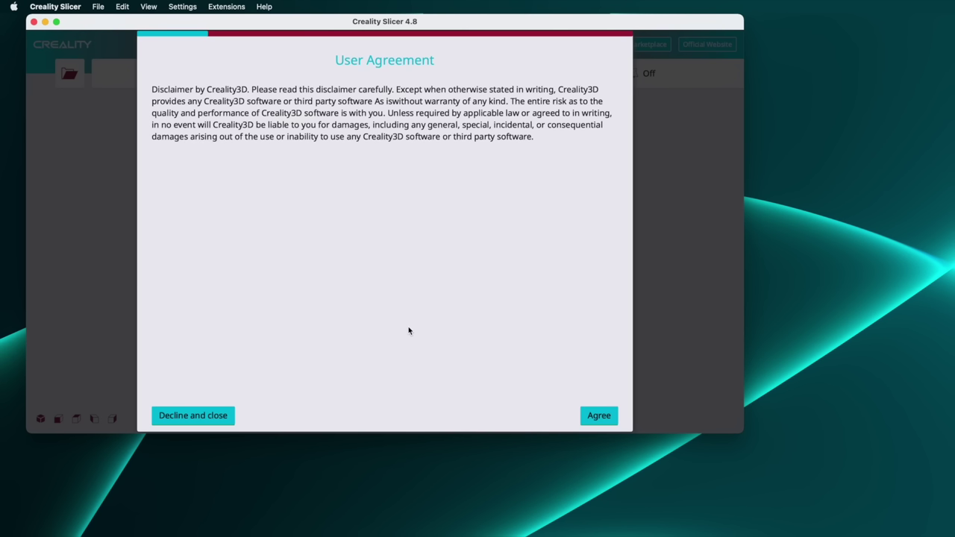
pyautogui.click(613, 415)
pyautogui.click(617, 420)
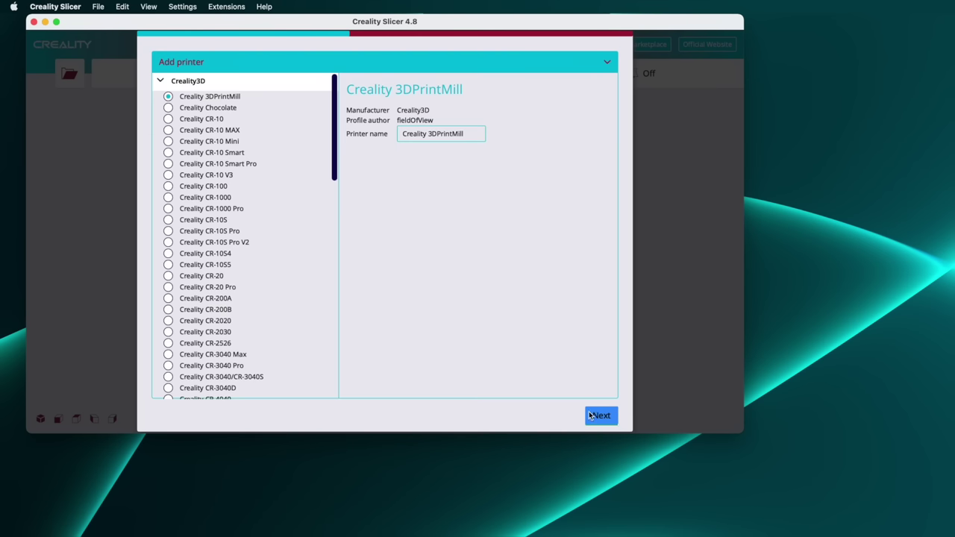
# Step: Pick the Creality Ender-3 S1 from the printer list and continue to its Machine Settings
pyautogui.moveTo(336, 176); pyautogui.dragTo(347, 324)
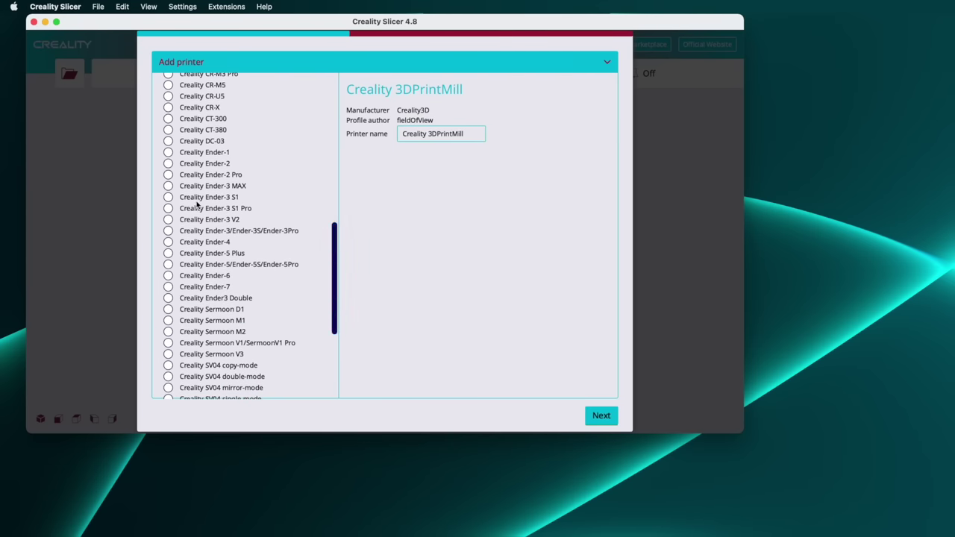
pyautogui.click(168, 197)
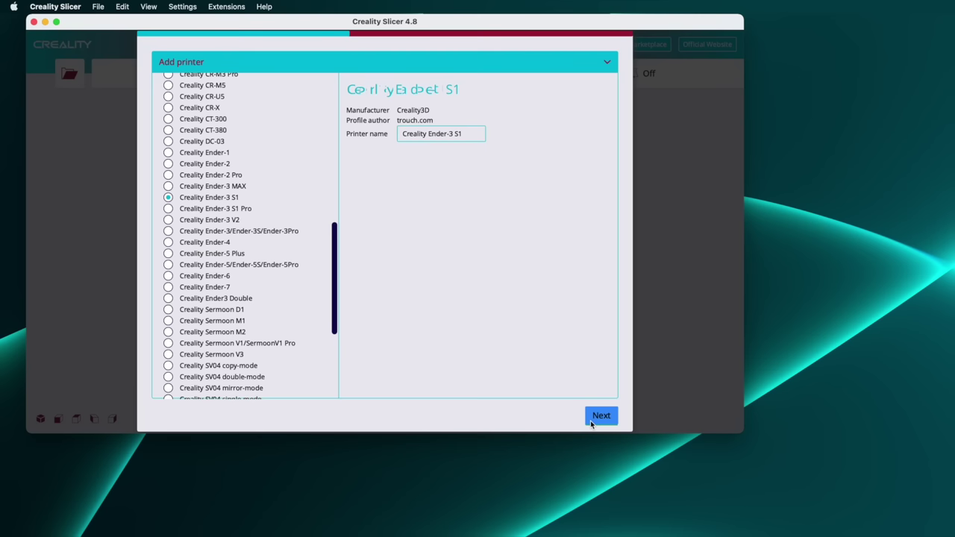
pyautogui.click(590, 423)
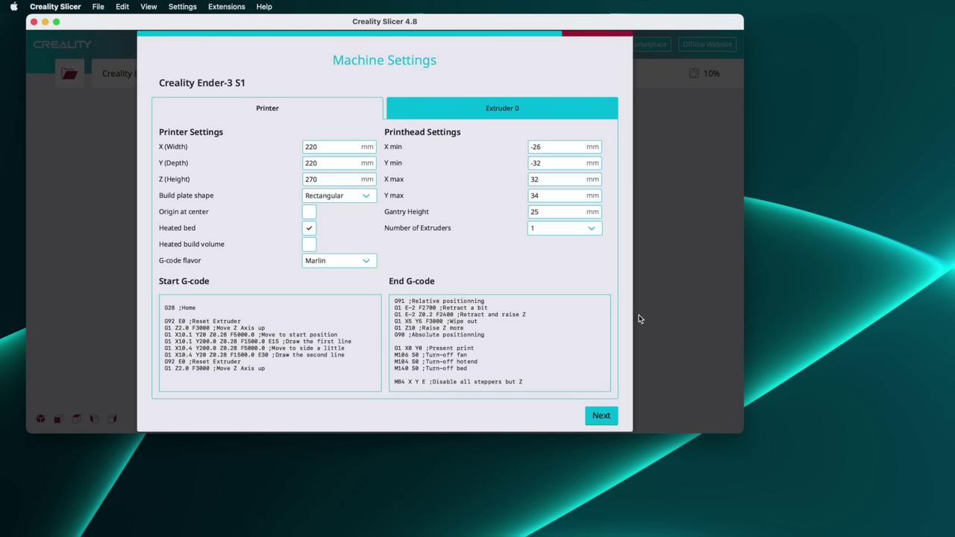
# Step: Finish machine setup, move the slicer window to the left edge, enlarge it, and check the material/nozzle panel
pyautogui.click(601, 416)
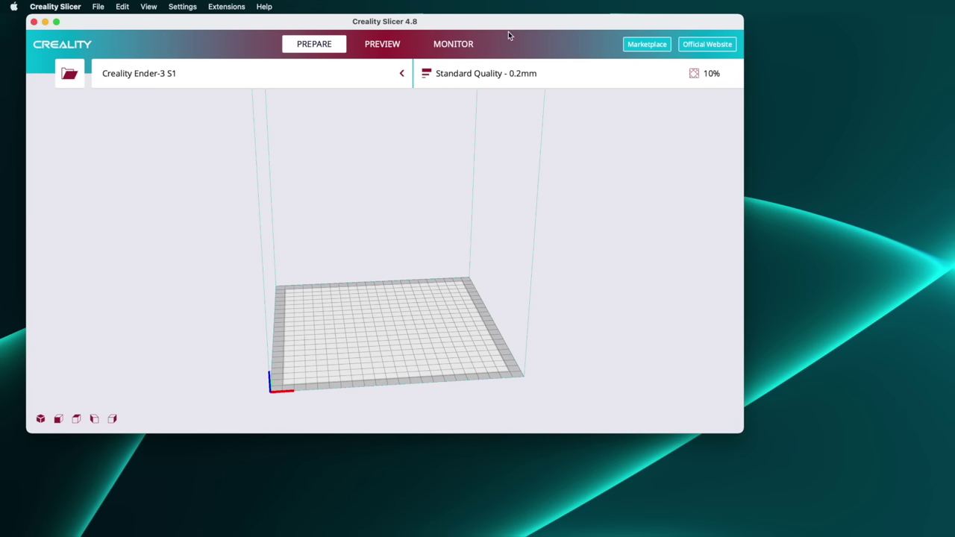
pyautogui.moveTo(511, 29); pyautogui.dragTo(483, 23)
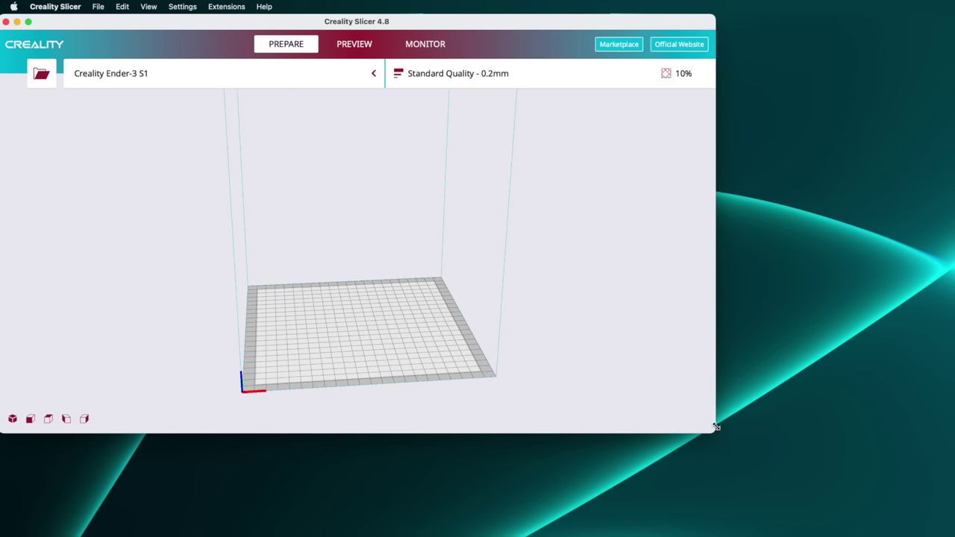
pyautogui.moveTo(714, 426); pyautogui.dragTo(951, 497)
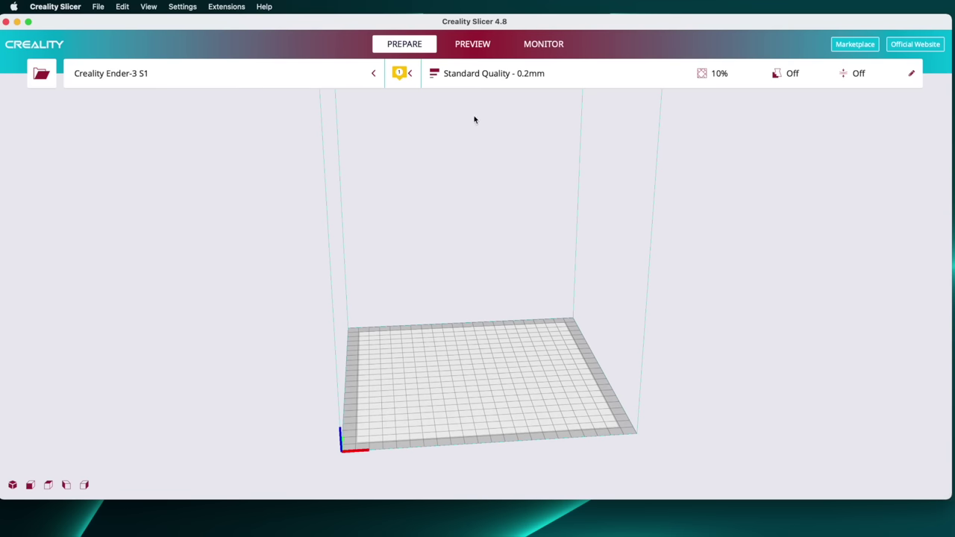
pyautogui.click(405, 73)
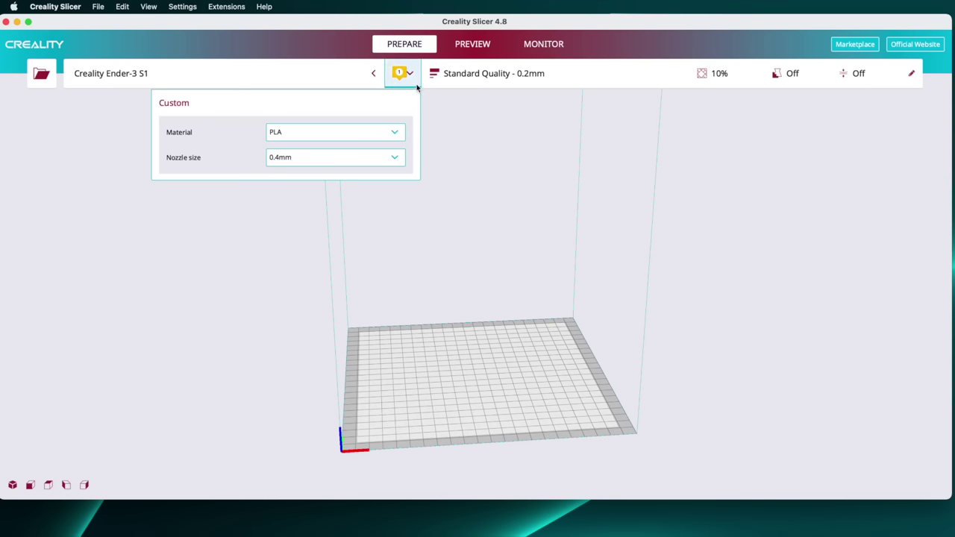
pyautogui.click(437, 103)
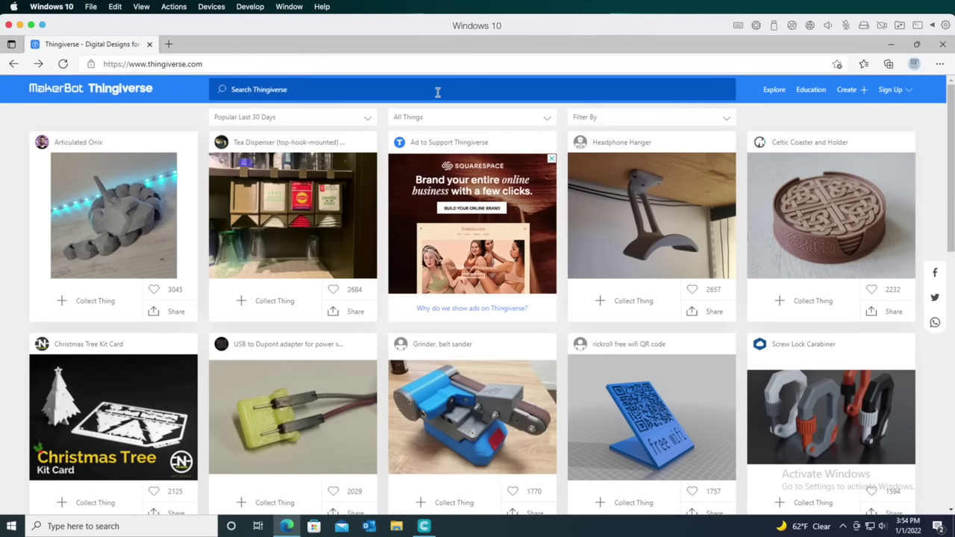
# Step: Search Thingiverse for t-rex and download Flexi-Rex-improved.stl from Flexi Rex with stronger links
pyautogui.click(436, 90)
pyautogui.write('t-rex')
pyautogui.press('Return')
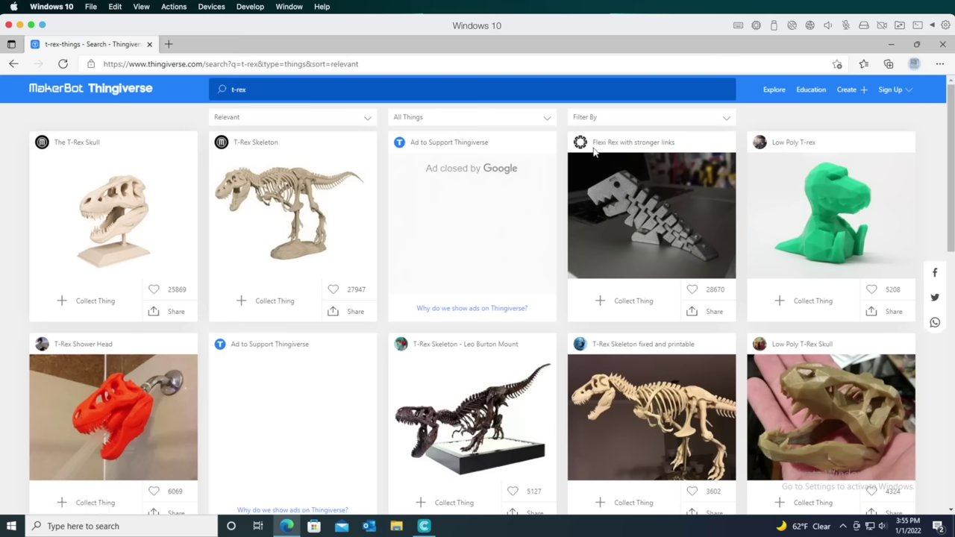
pyautogui.click(677, 188)
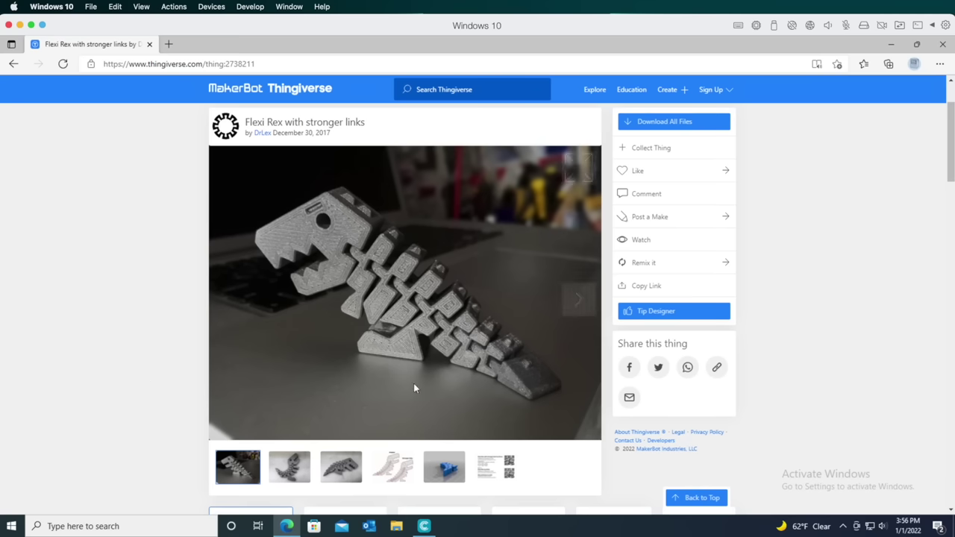
pyautogui.click(670, 123)
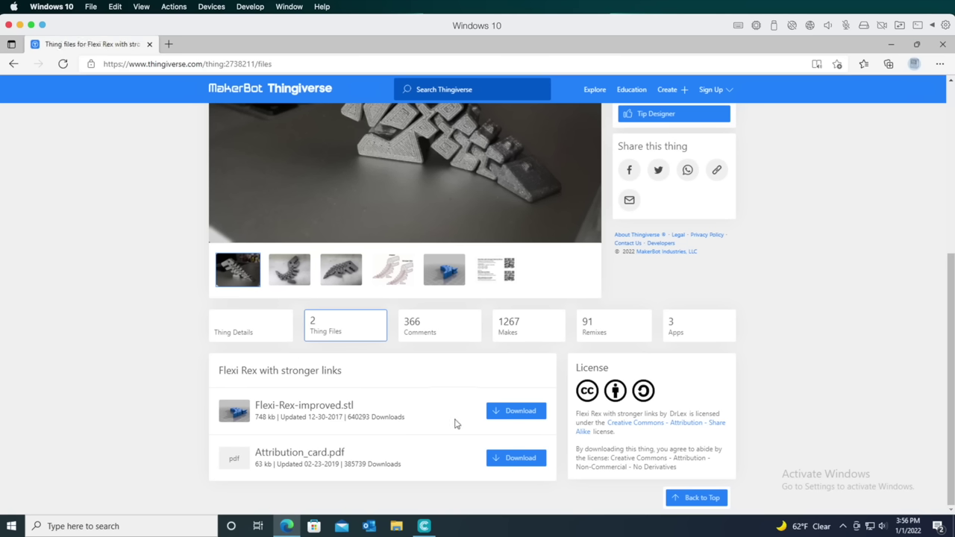
pyautogui.click(526, 413)
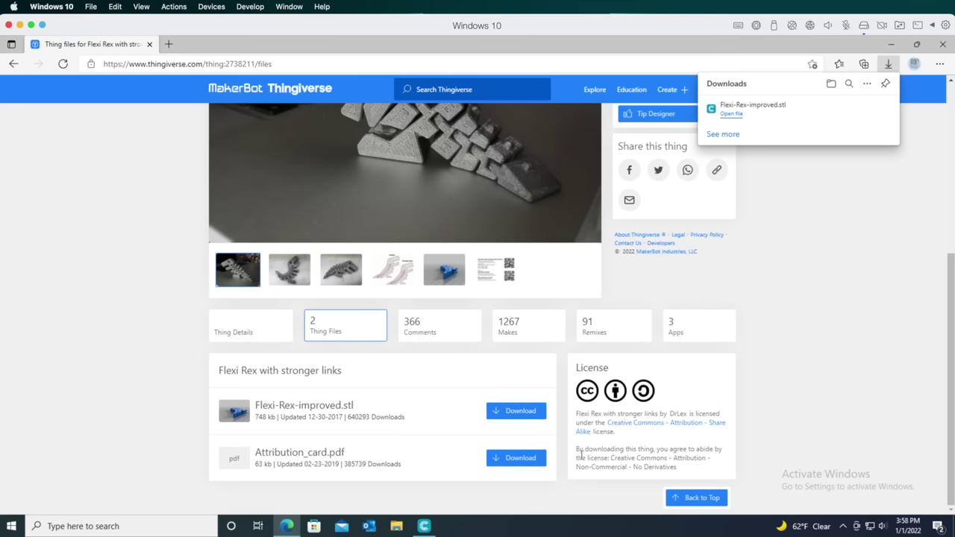
# Step: Back in Creality Slicer, open Flexi-Rex-improved from Downloads onto the Ender-3 S1 plate
pyautogui.click(424, 526)
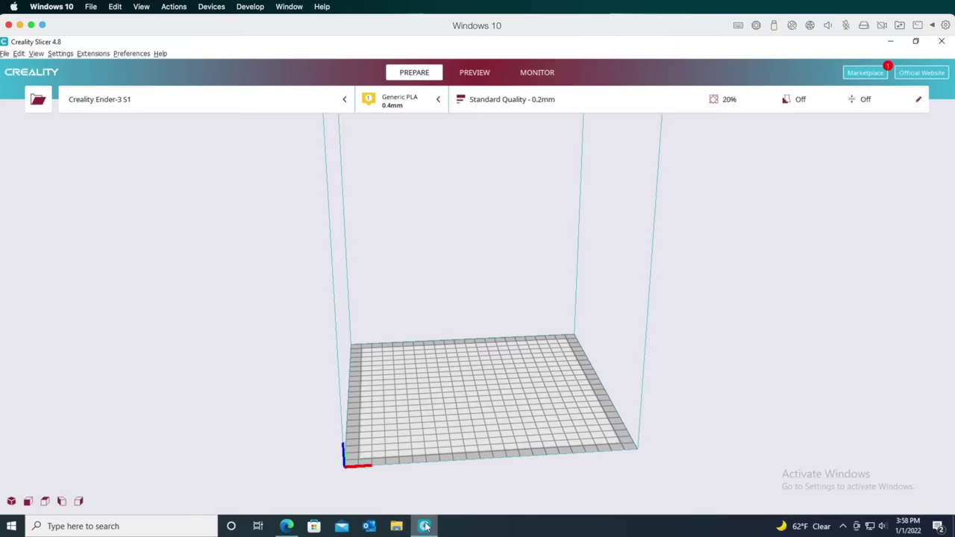
pyautogui.click(39, 101)
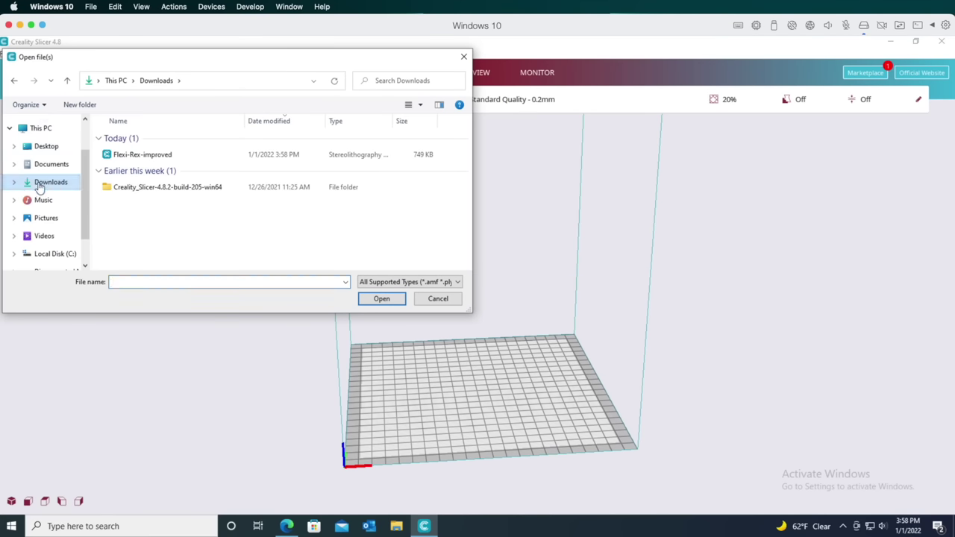
pyautogui.click(182, 155)
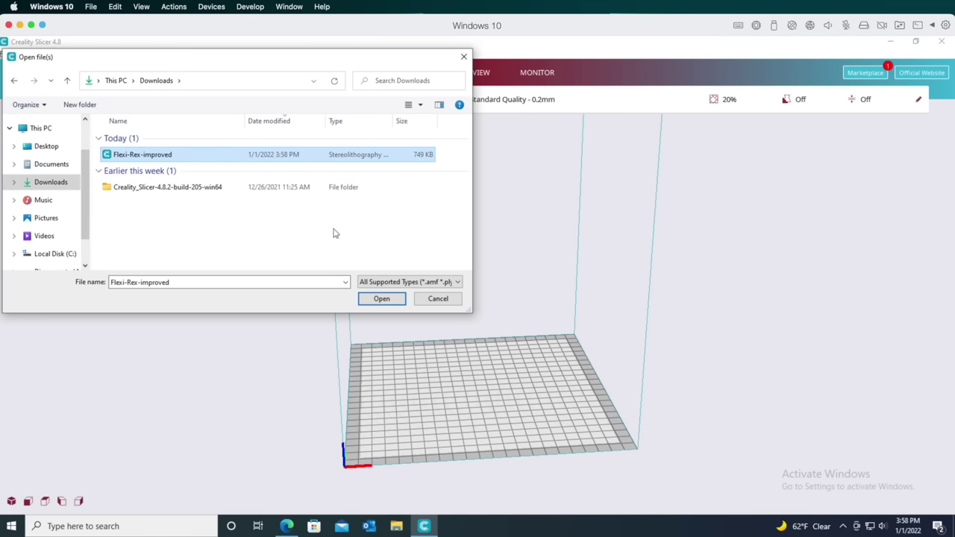
pyautogui.click(380, 300)
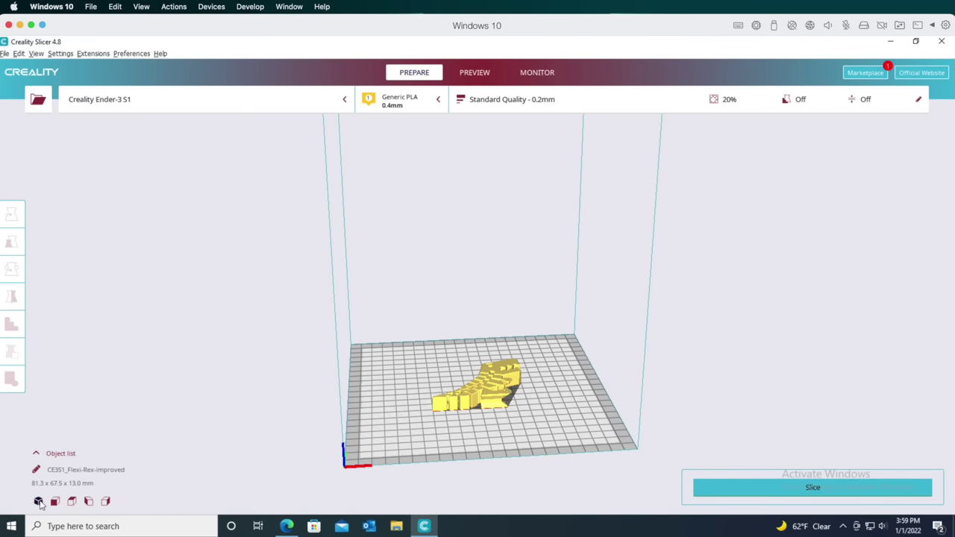
# Step: View the dinosaur from the Front, Top, Left and Right cameras, then return to 3D View
pyautogui.click(38, 501)
pyautogui.click(55, 502)
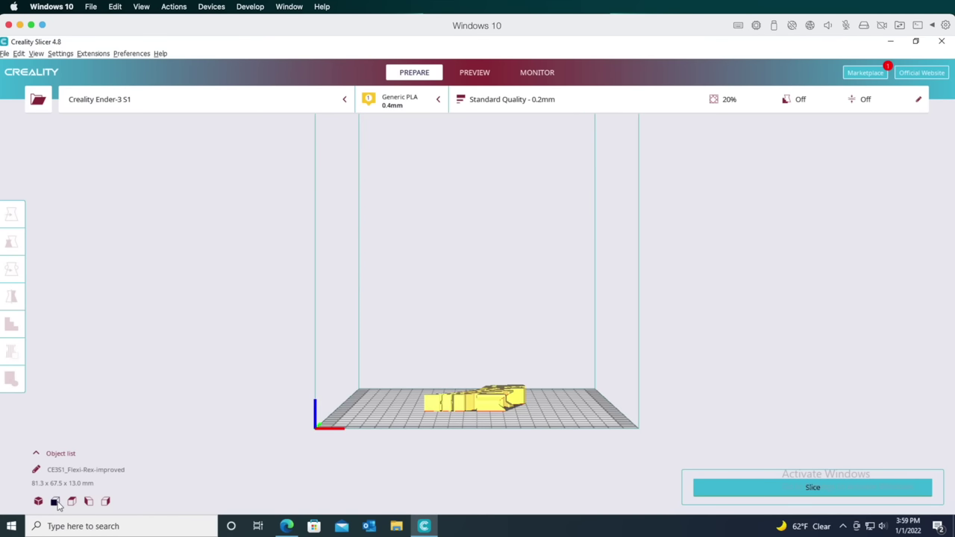
pyautogui.click(73, 503)
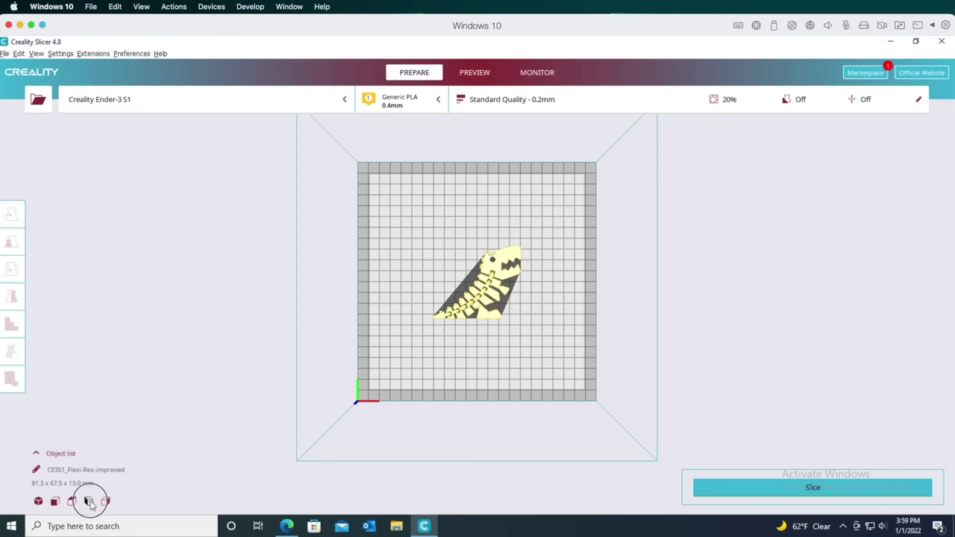
pyautogui.click(88, 502)
pyautogui.click(107, 502)
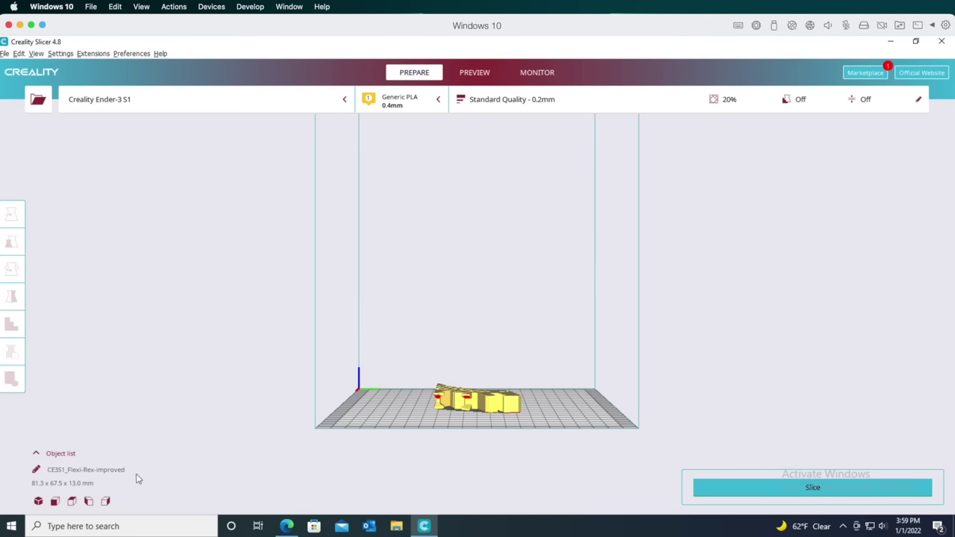
pyautogui.click(38, 501)
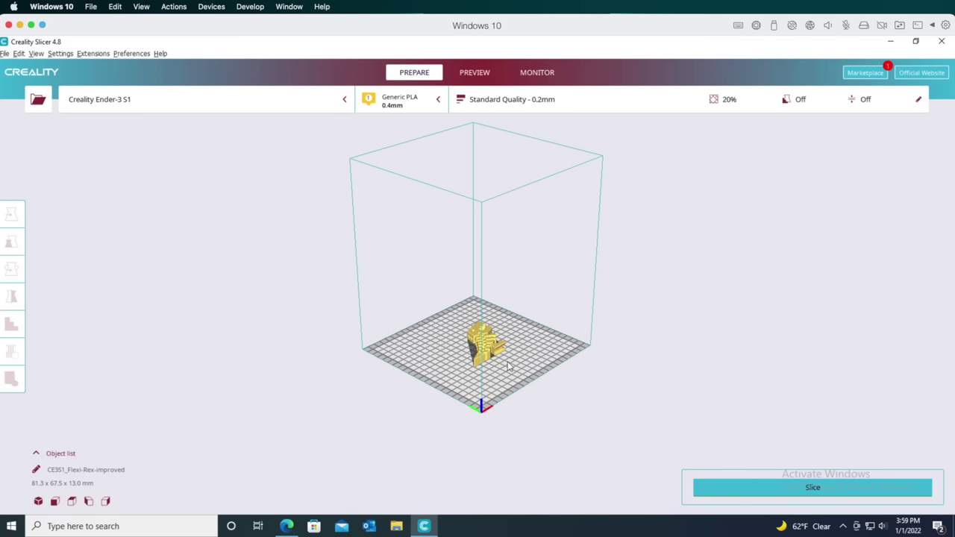
# Step: Zoom, orbit and pan the camera for a close-up of the dinosaur on the plate
pyautogui.scroll(6, 508, 366)
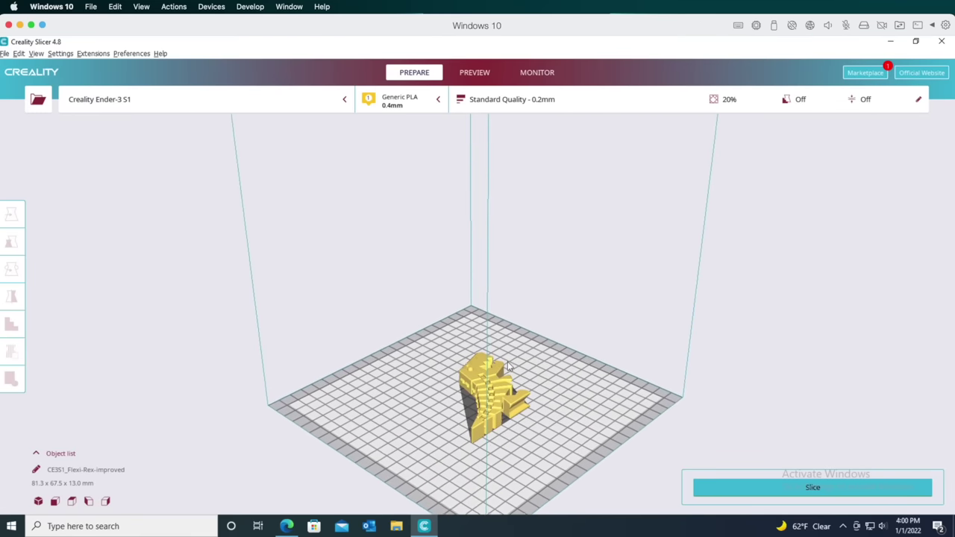
pyautogui.scroll(2, 508, 365)
pyautogui.scroll(-6, 508, 365)
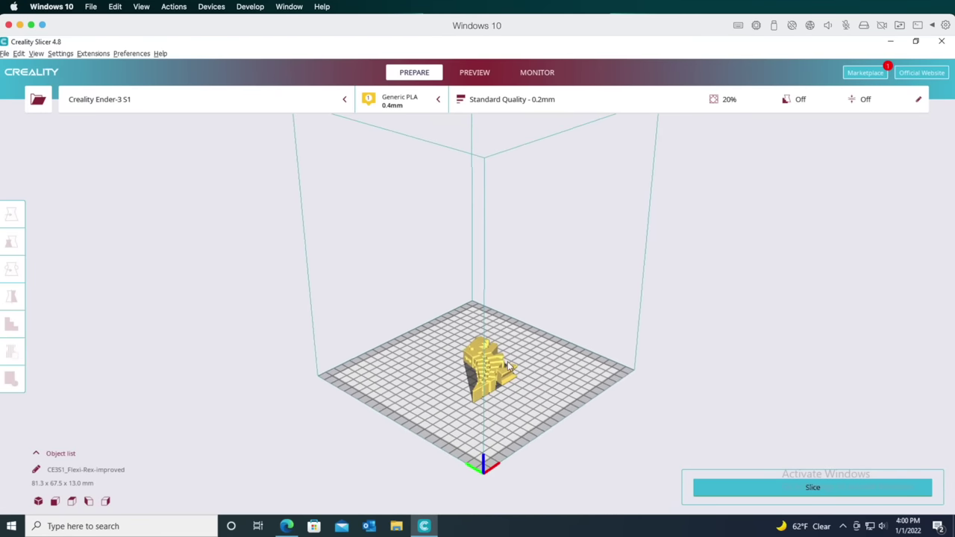
pyautogui.scroll(-5, 508, 366)
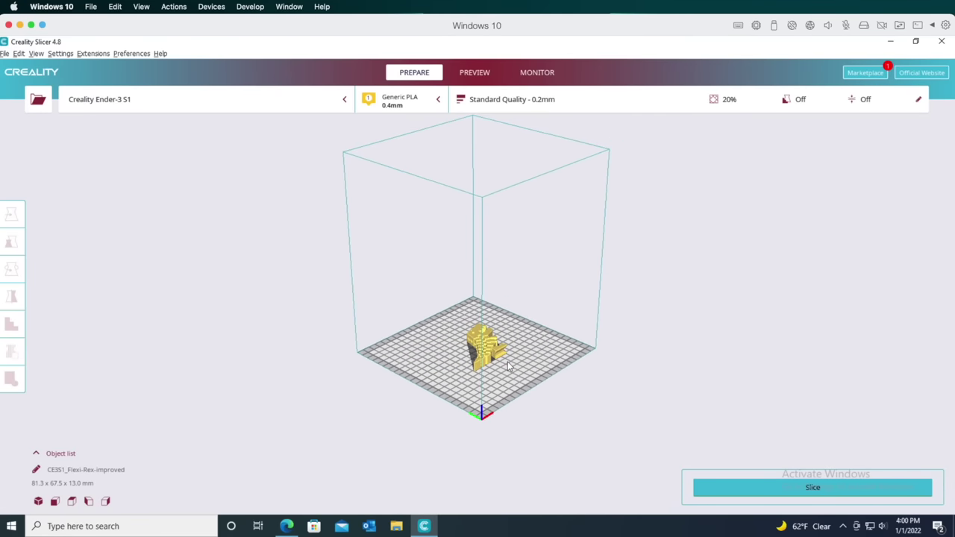
pyautogui.moveTo(529, 367); pyautogui.dragTo(400, 396, button='right')
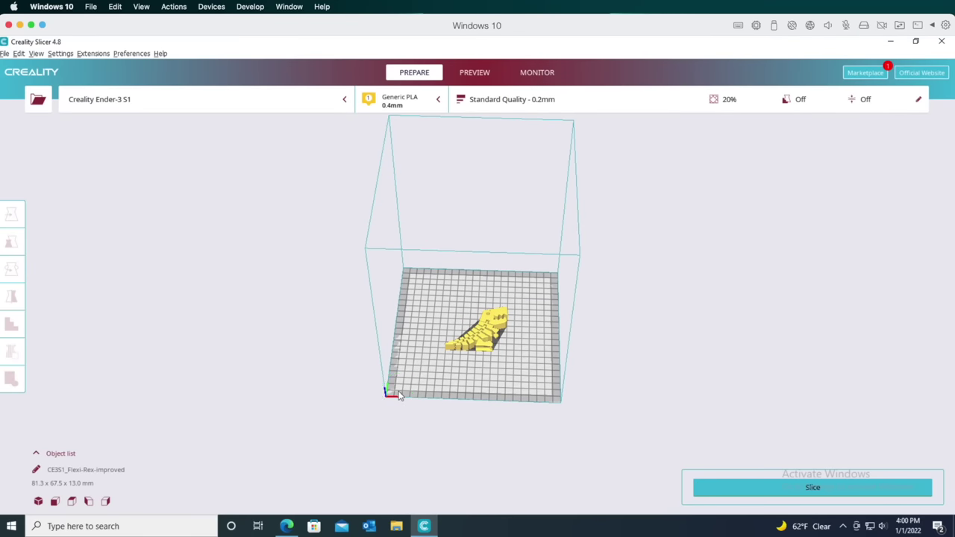
pyautogui.scroll(6, 507, 370)
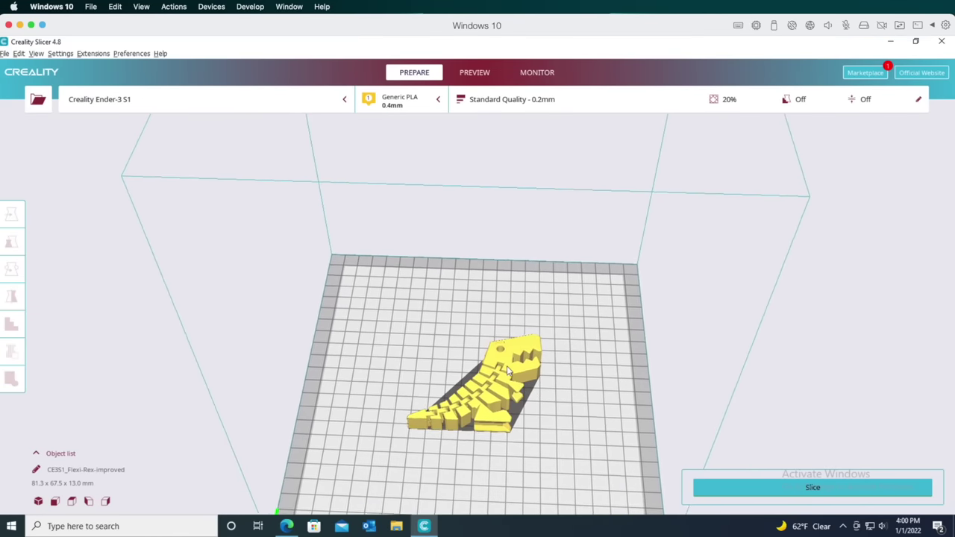
pyautogui.scroll(3, 507, 371)
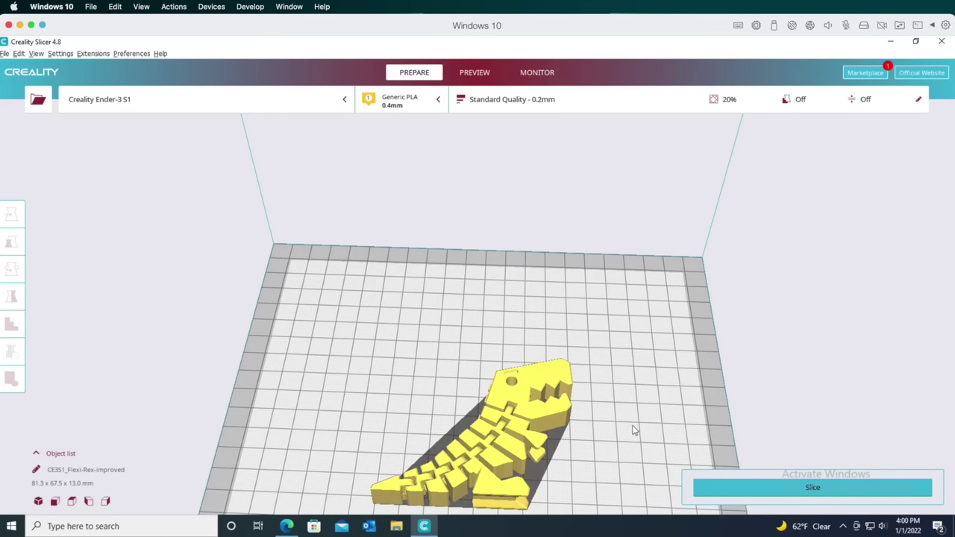
pyautogui.moveTo(632, 425); pyautogui.dragTo(502, 352, button='middle')
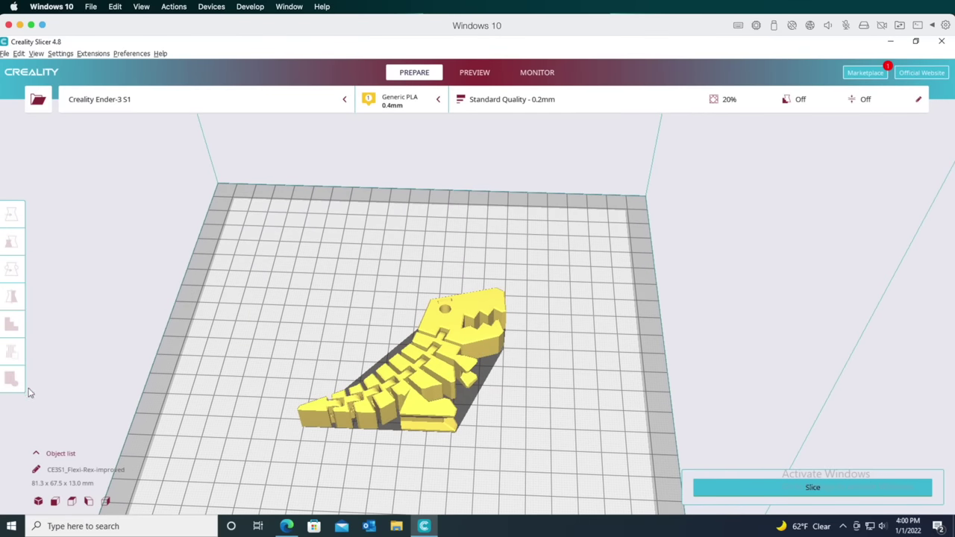
pyautogui.click(432, 326)
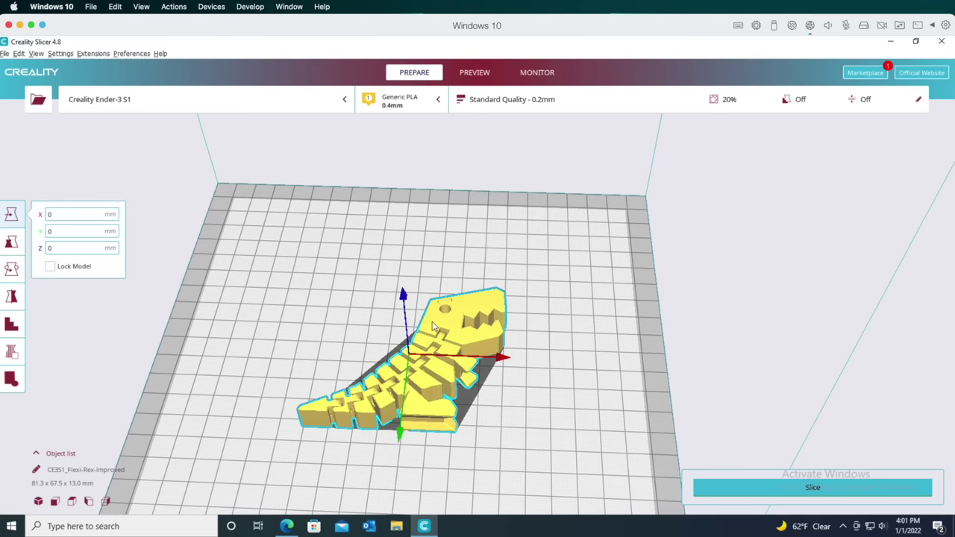
pyautogui.click(18, 54)
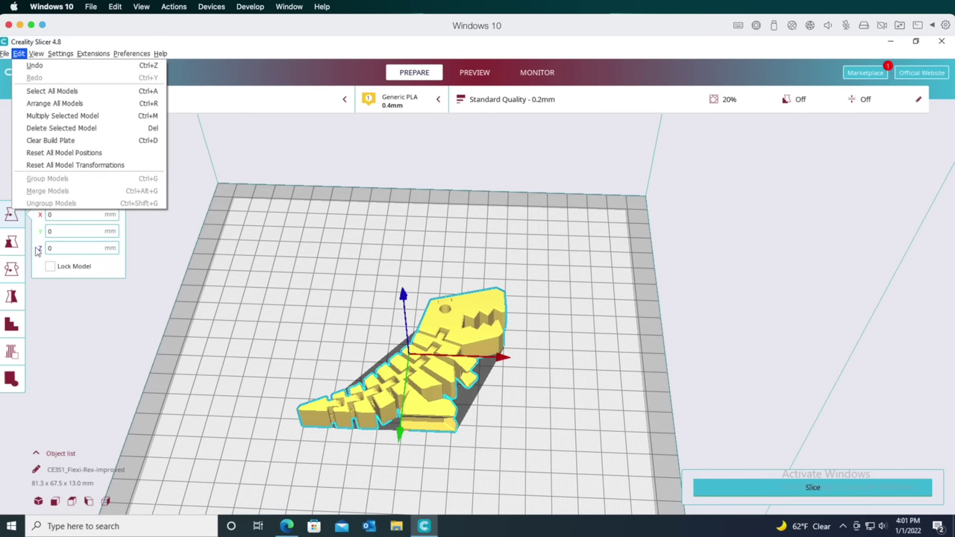
pyautogui.click(105, 313)
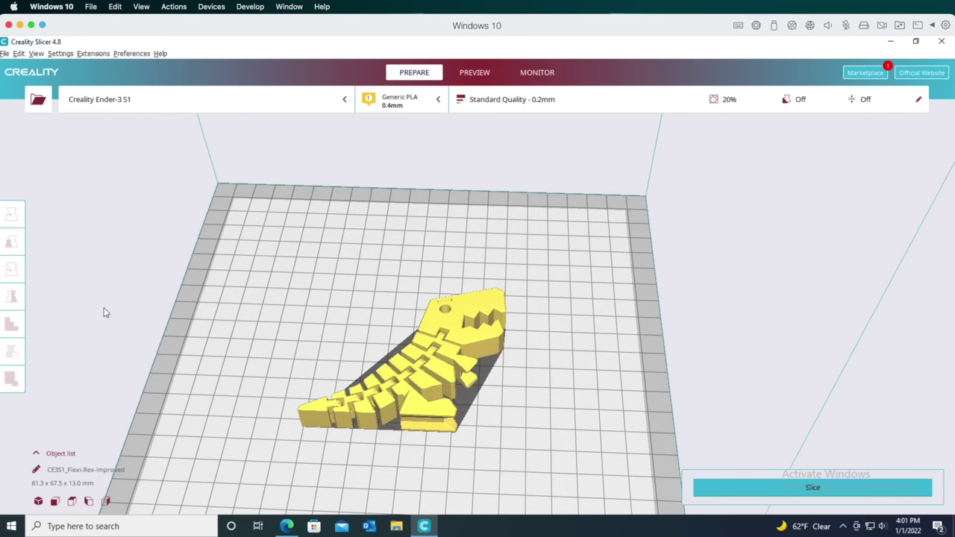
# Step: Select the dinosaur, drag it across the plate, and try an X position of 5
pyautogui.click(434, 326)
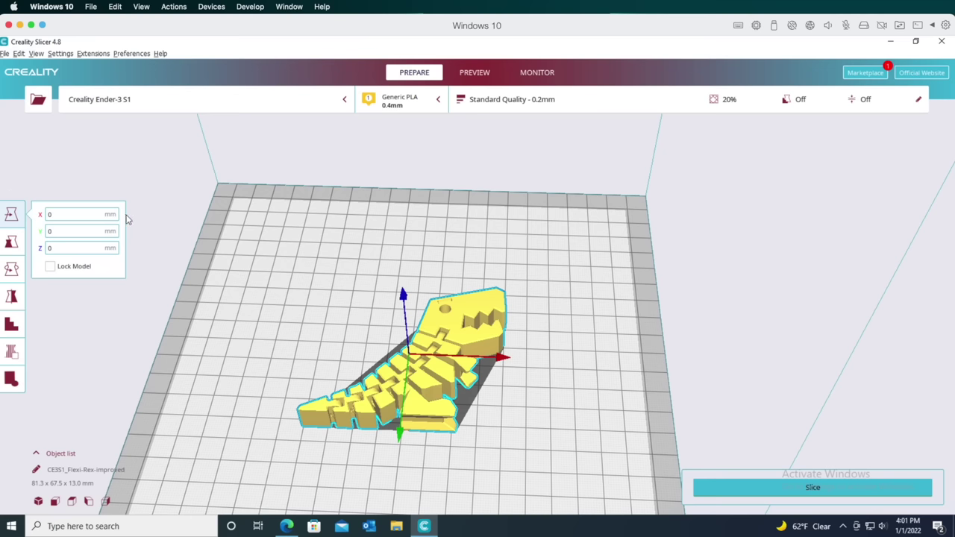
pyautogui.moveTo(442, 332); pyautogui.dragTo(458, 257)
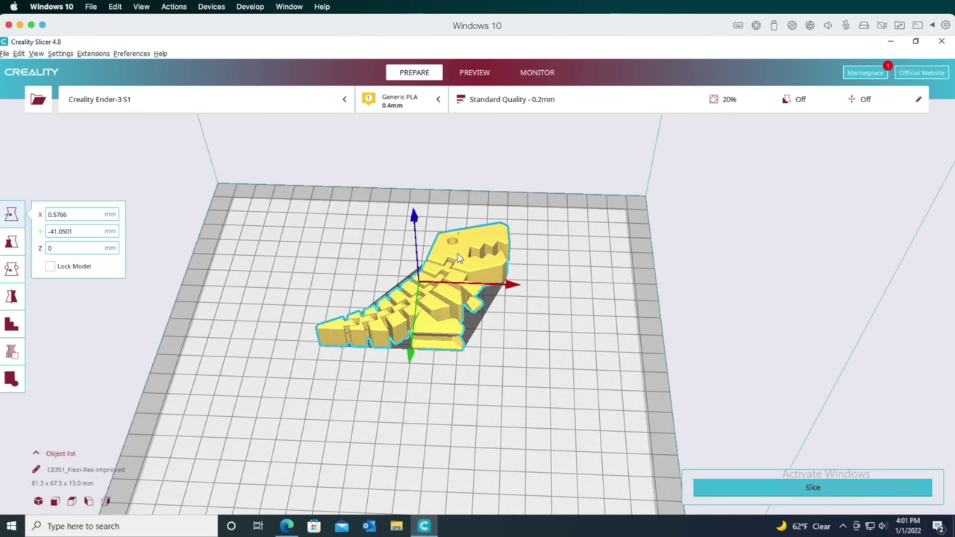
pyautogui.click(68, 215)
pyautogui.write('5')
pyautogui.press('Return')
# Step: Reset the model's X position to 0 and bring up its scale settings
pyautogui.doubleClick(68, 214)
pyautogui.write('0')
pyautogui.click(15, 244)
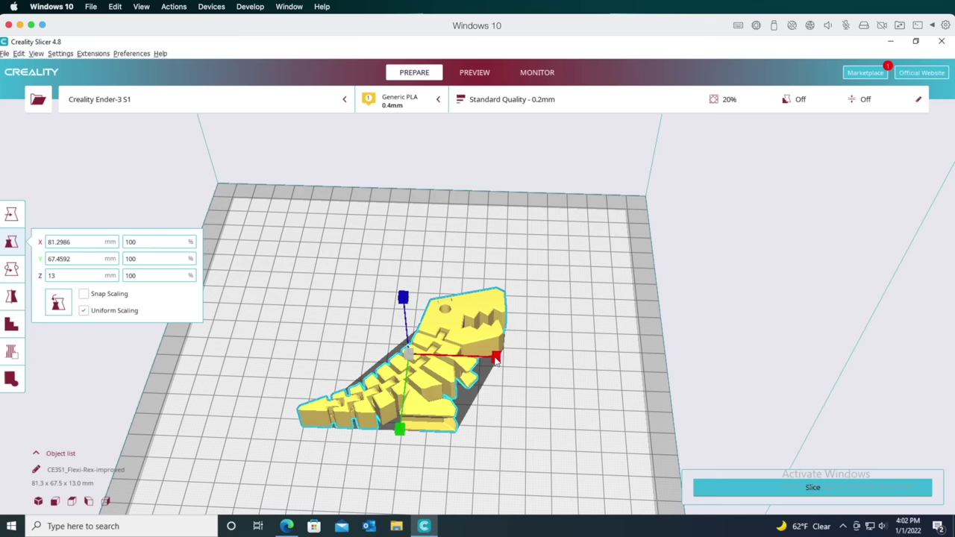
# Step: Stretch the dinosaur, undo back to 100% scale, and enable Snap Scaling
pyautogui.moveTo(498, 360)
pyautogui.mouseDown()
pyautogui.moveTo(524, 357)
pyautogui.moveTo(473, 358)
pyautogui.moveTo(509, 362)
pyautogui.moveTo(491, 363)
pyautogui.mouseUp()
pyautogui.hotkey('ctrl', 'z')
pyautogui.moveTo(403, 299)
pyautogui.mouseDown()
pyautogui.moveTo(403, 252)
pyautogui.moveTo(404, 298)
pyautogui.mouseUp()
pyautogui.click(84, 294)
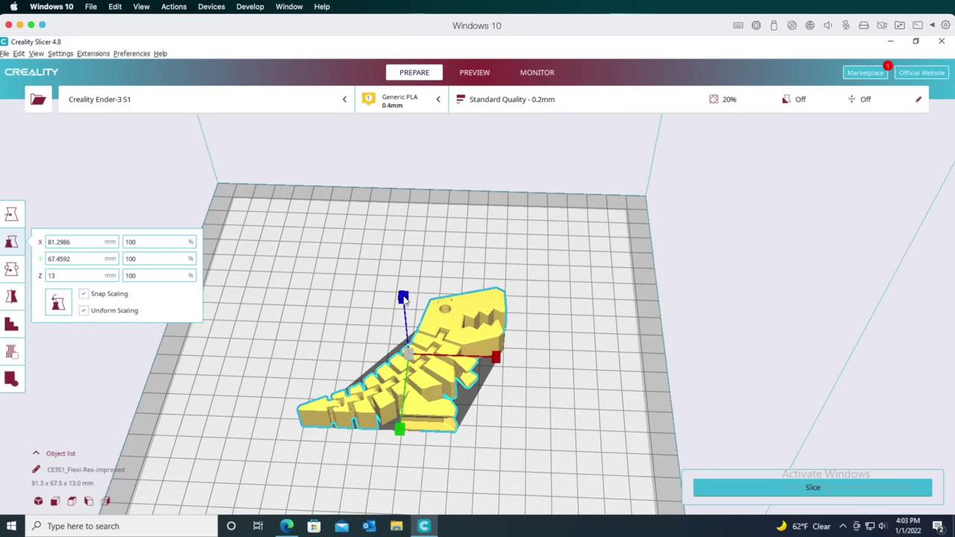
# Step: Rotate the dinosaur, mirror it left-right and back, then view the Custom Supports options
pyautogui.click(24, 274)
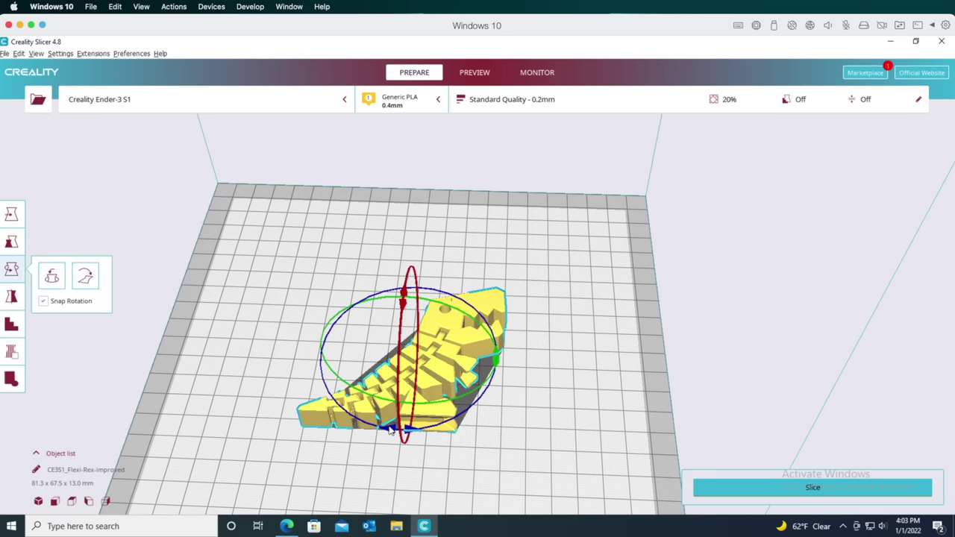
pyautogui.moveTo(351, 390); pyautogui.dragTo(215, 414)
pyautogui.click(11, 297)
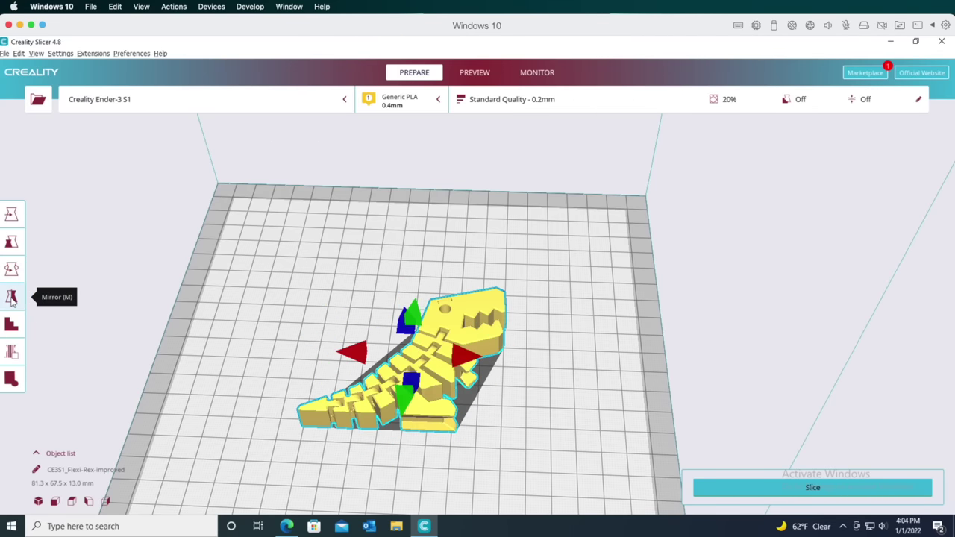
pyautogui.click(351, 355)
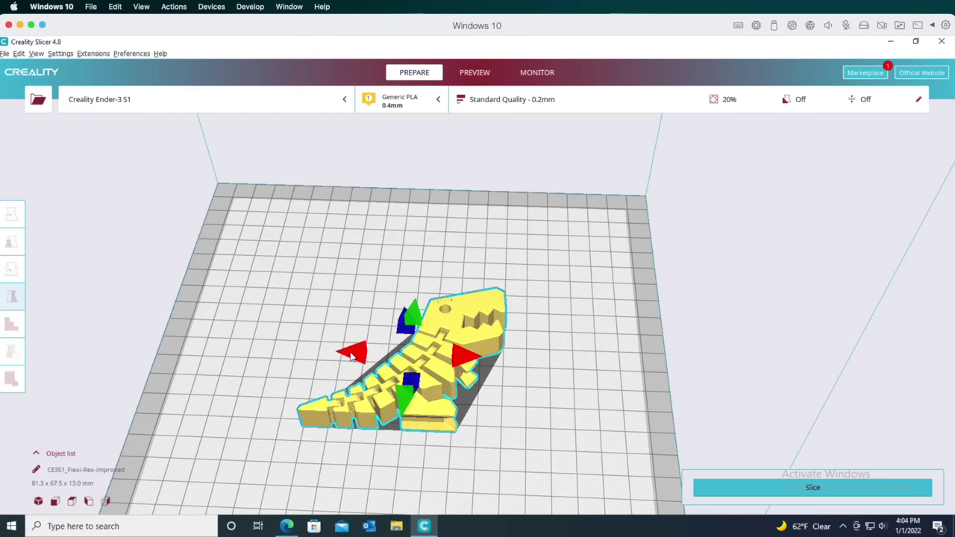
pyautogui.click(460, 357)
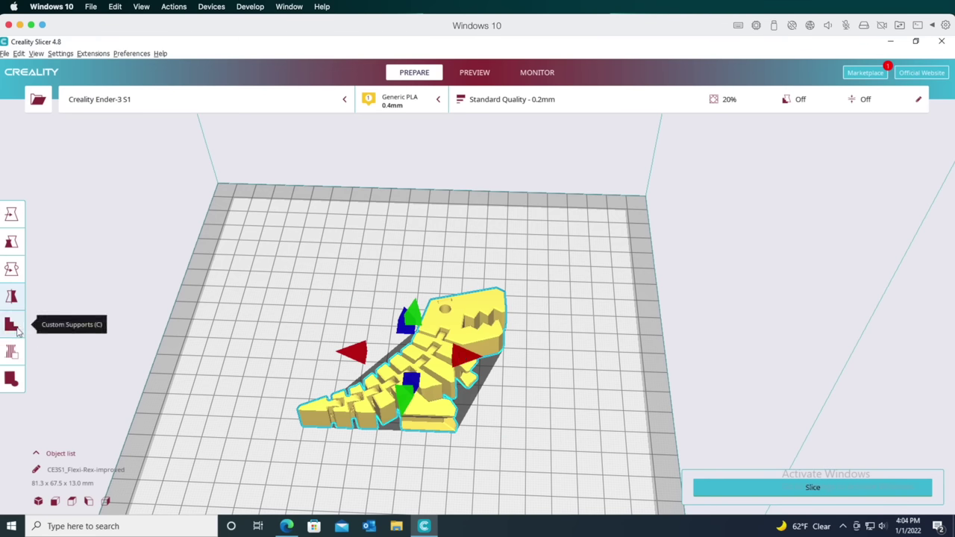
pyautogui.click(18, 332)
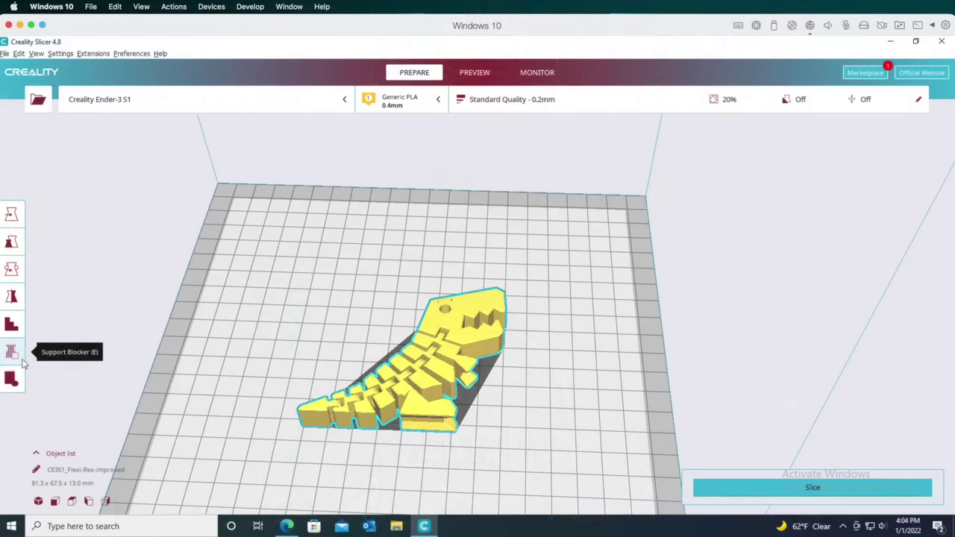
# Step: Place a 10 mm anti-warping tab at the tail tip, then zoom and pan closer
pyautogui.click(15, 380)
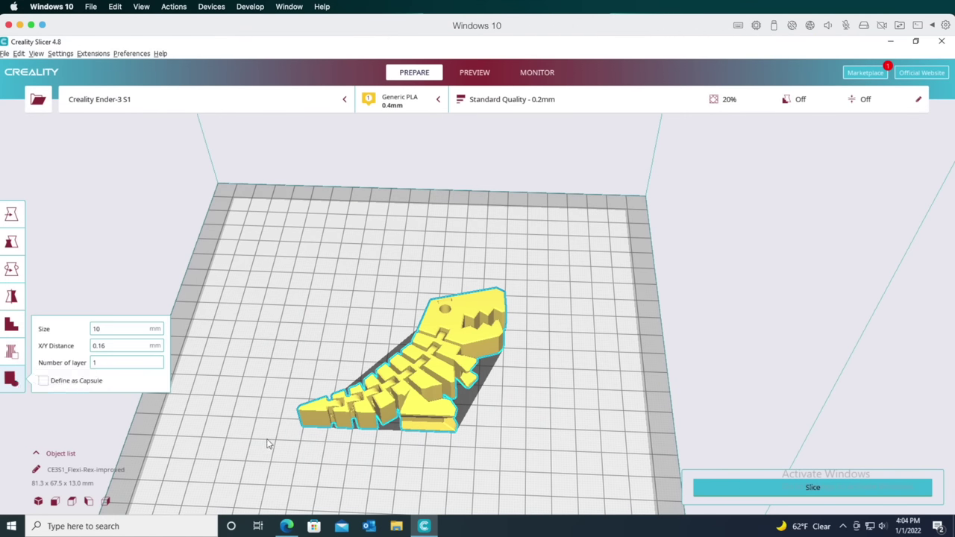
pyautogui.click(303, 425)
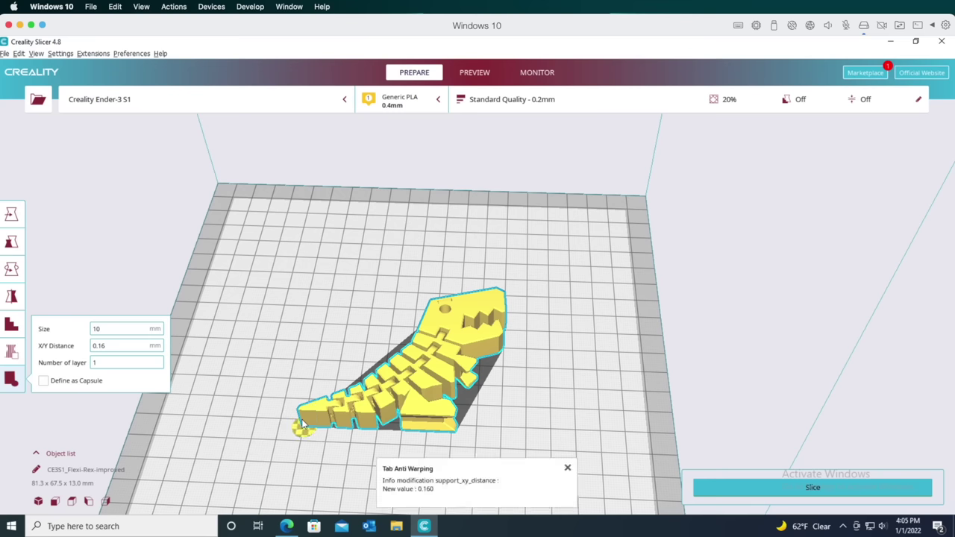
pyautogui.scroll(4, 302, 426)
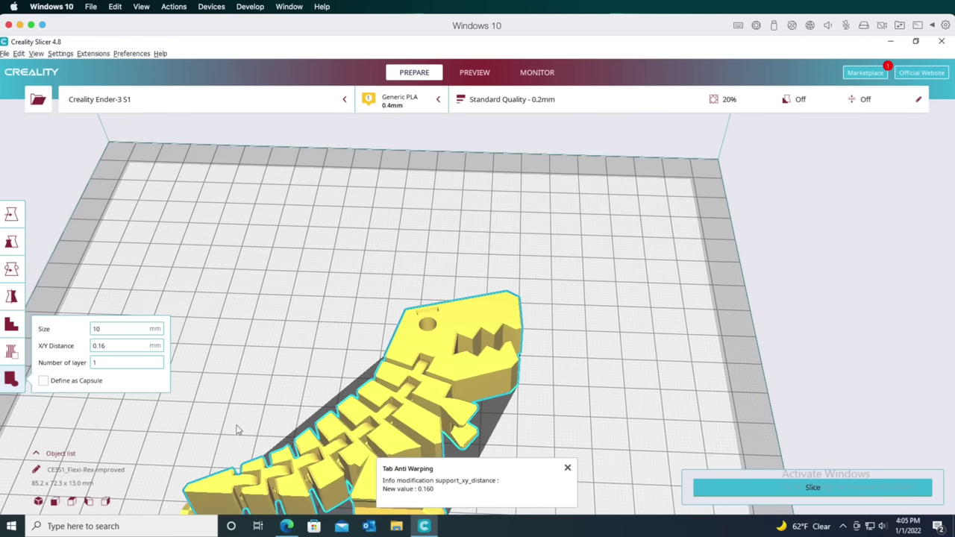
pyautogui.moveTo(237, 430); pyautogui.dragTo(358, 386, button='middle')
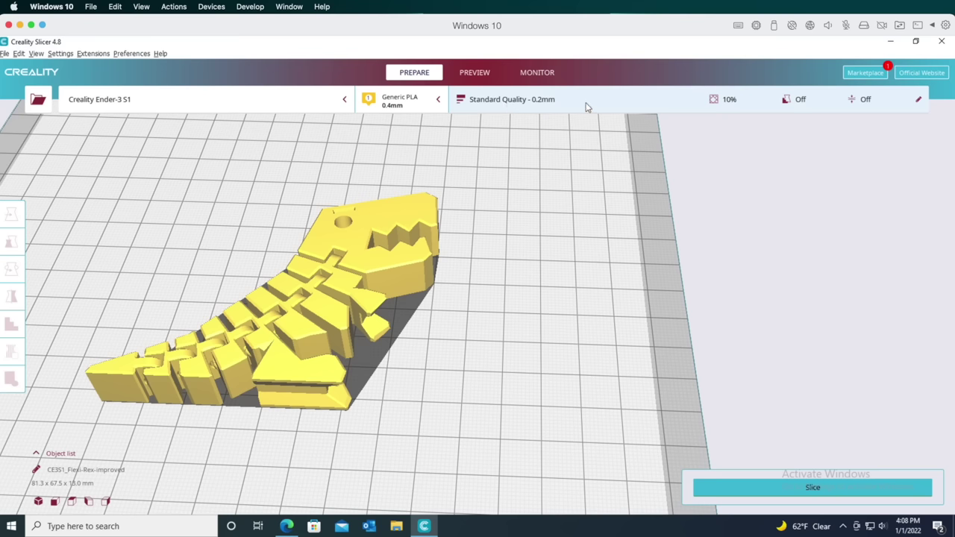
# Step: Open the recommended print settings: 0.2 mm Standard Quality with 10% infill
pyautogui.click(590, 104)
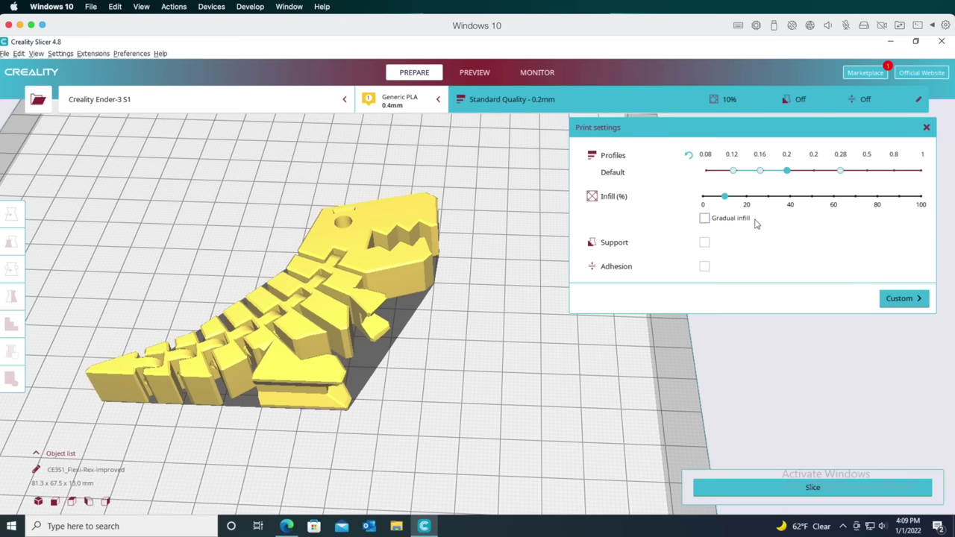
# Step: Preview the sliced layers, raise infill to 20% and re-slice for a 2 h 28 min estimate
pyautogui.click(769, 487)
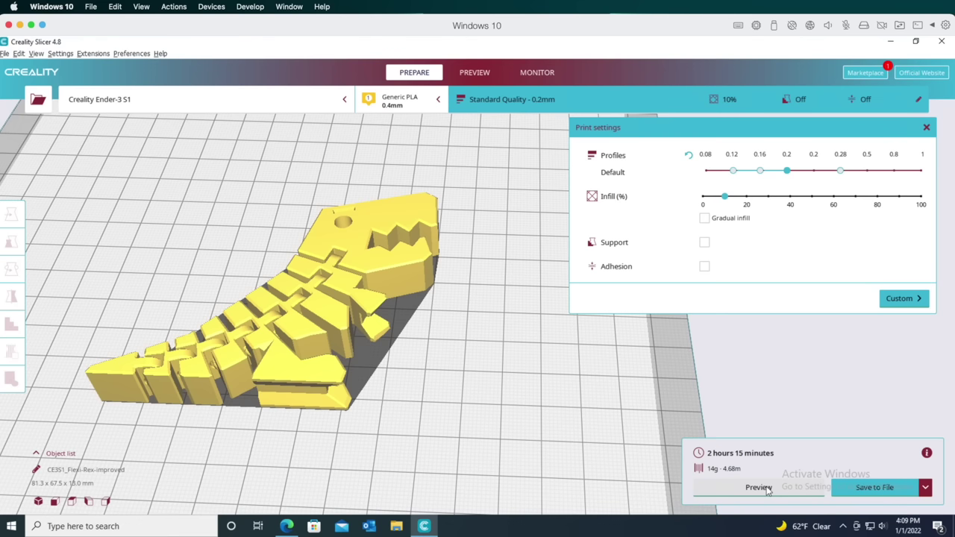
pyautogui.click(758, 487)
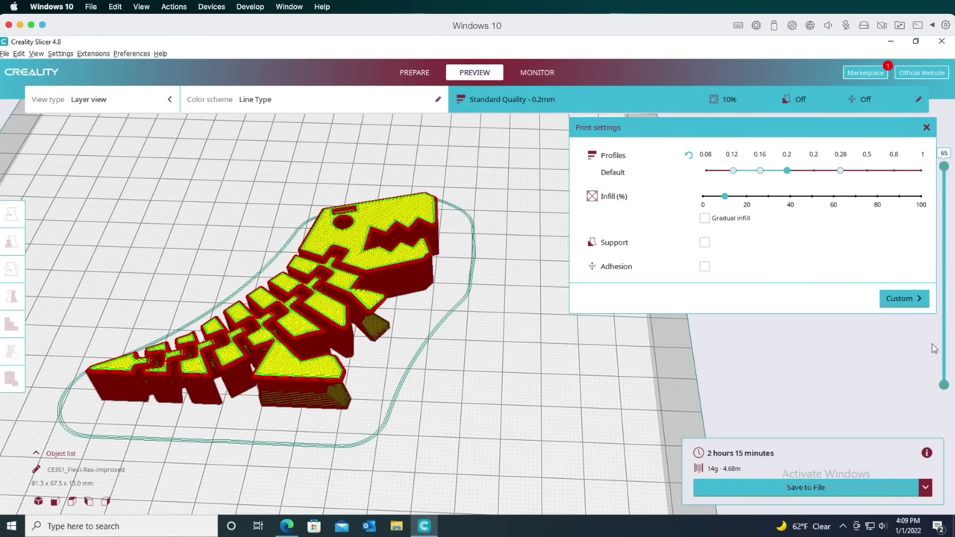
pyautogui.moveTo(944, 170); pyautogui.dragTo(942, 265)
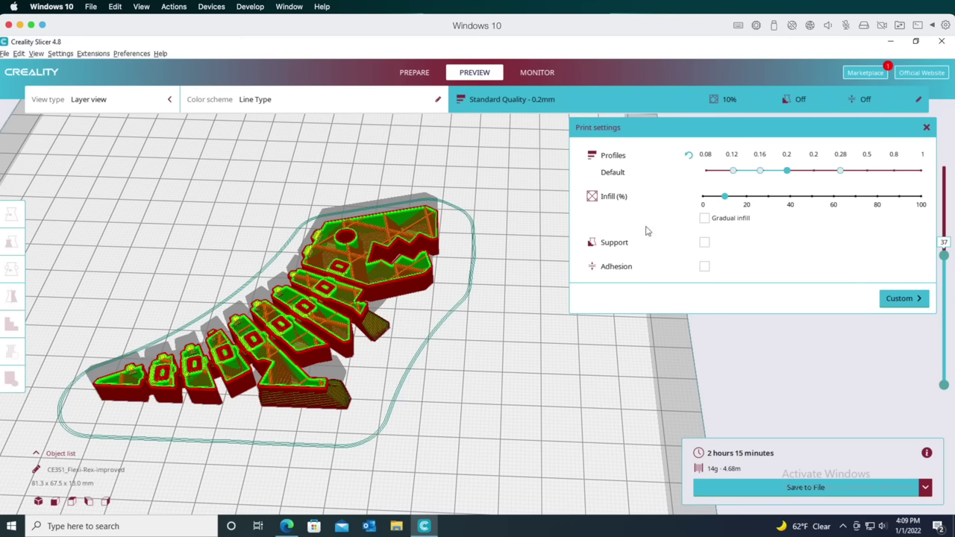
pyautogui.click(746, 197)
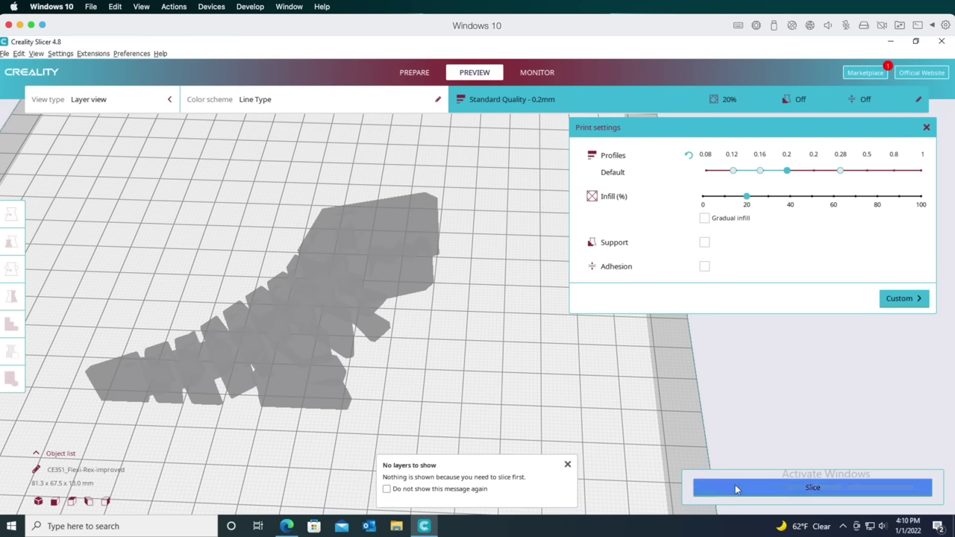
pyautogui.click(731, 487)
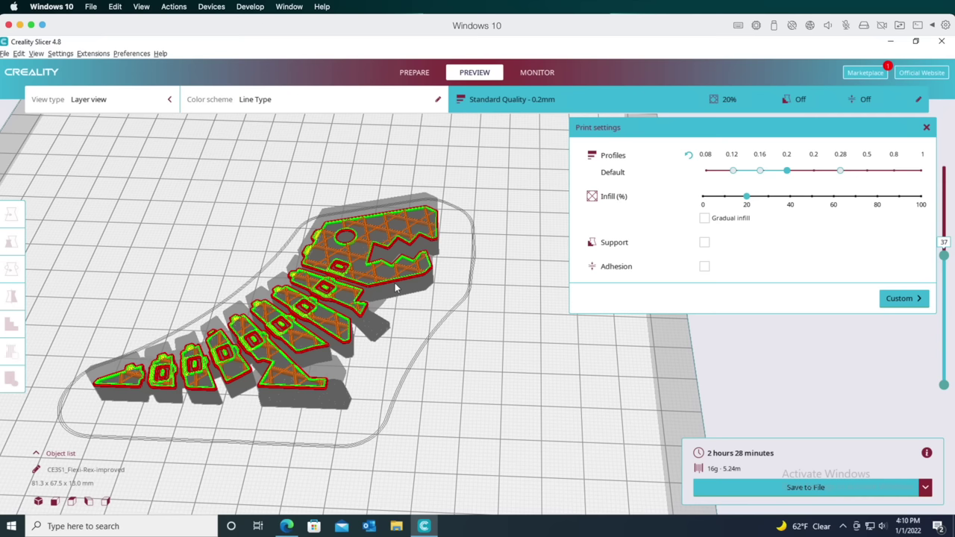
pyautogui.click(704, 244)
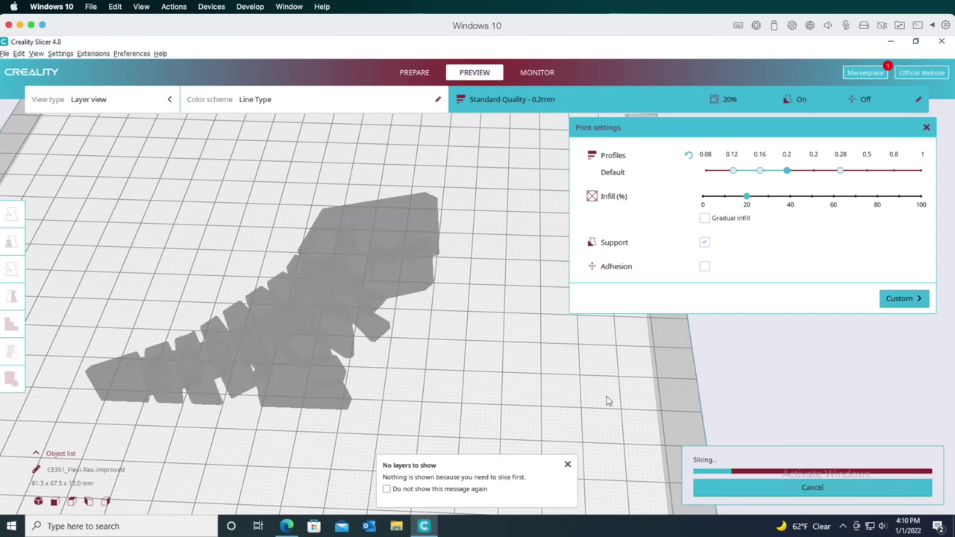
pyautogui.moveTo(944, 212); pyautogui.dragTo(944, 165)
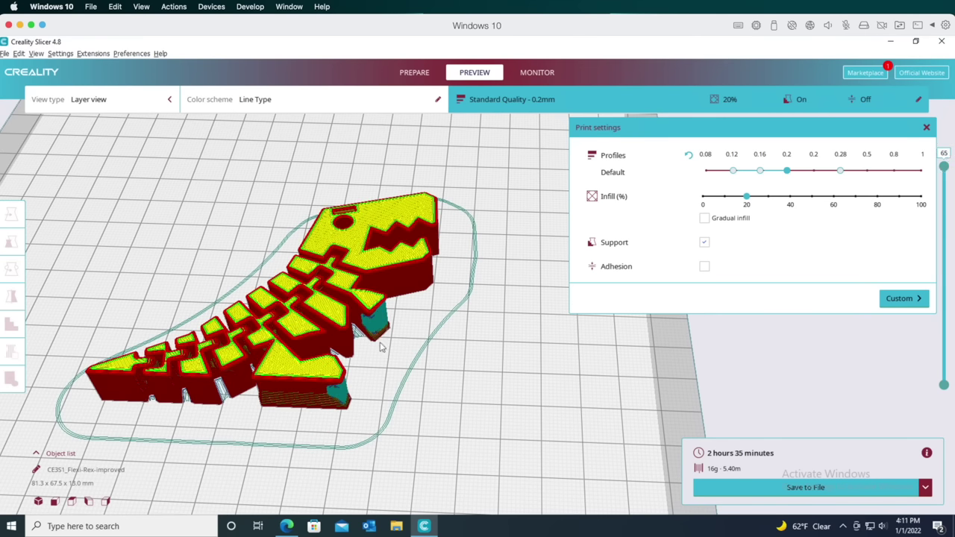
pyautogui.click(705, 242)
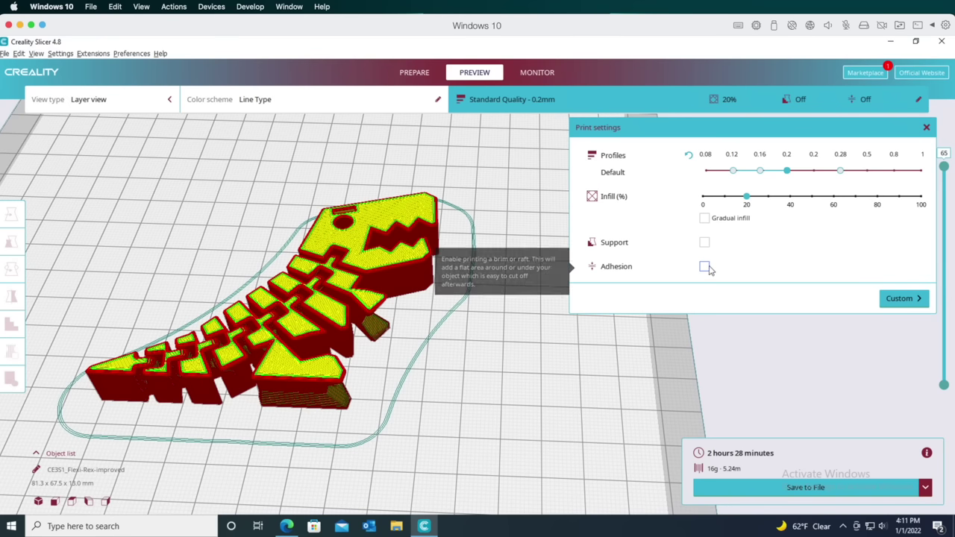
pyautogui.click(705, 268)
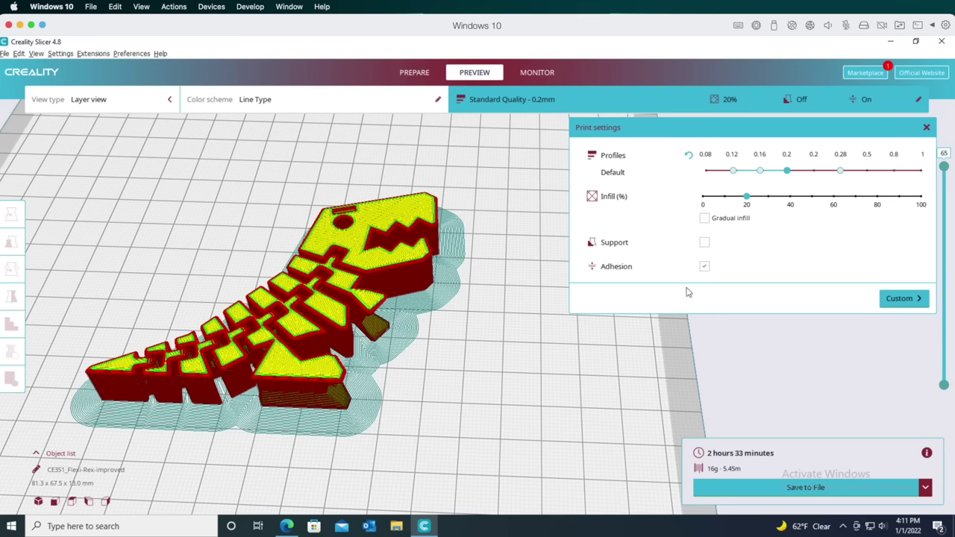
pyautogui.click(704, 266)
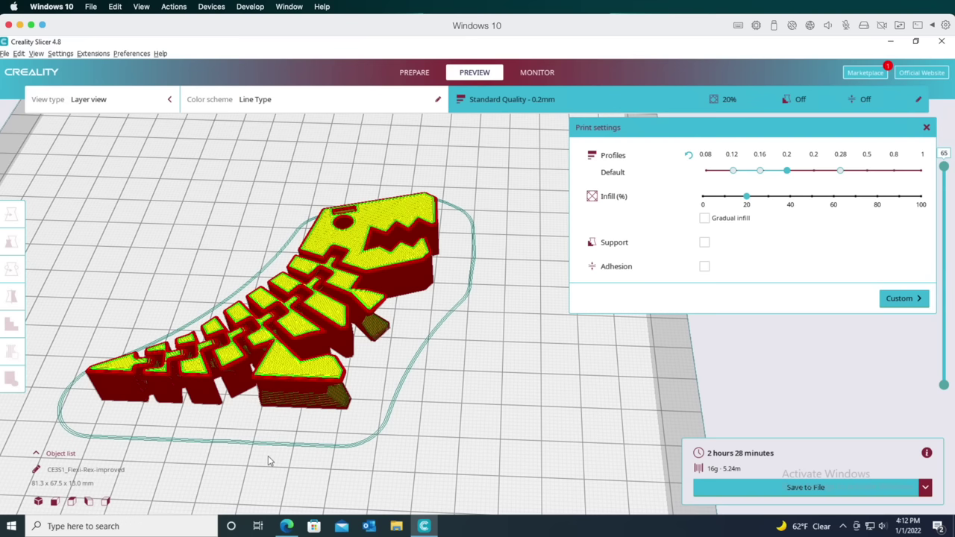
# Step: Change the Material printing temperature to 205 °C in the custom print settings
pyautogui.click(900, 300)
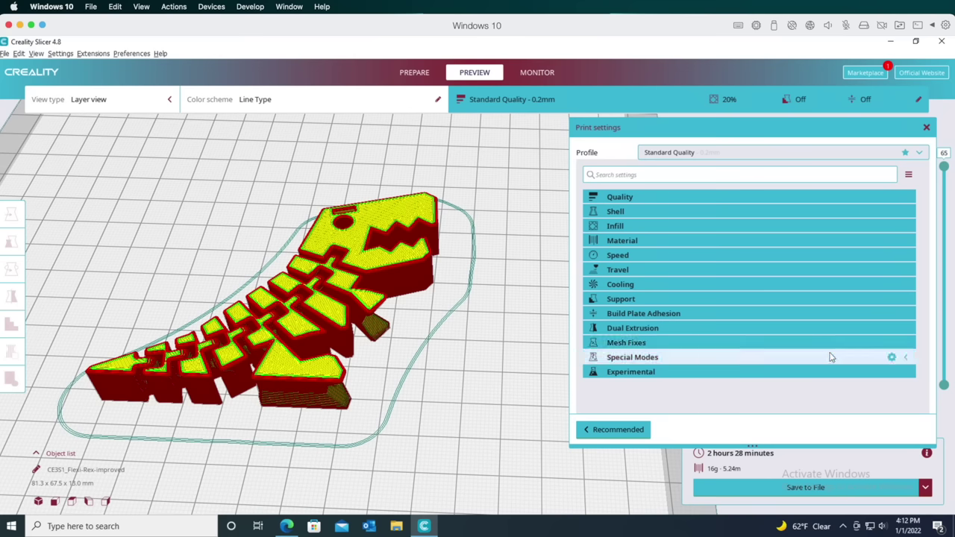
pyautogui.click(824, 245)
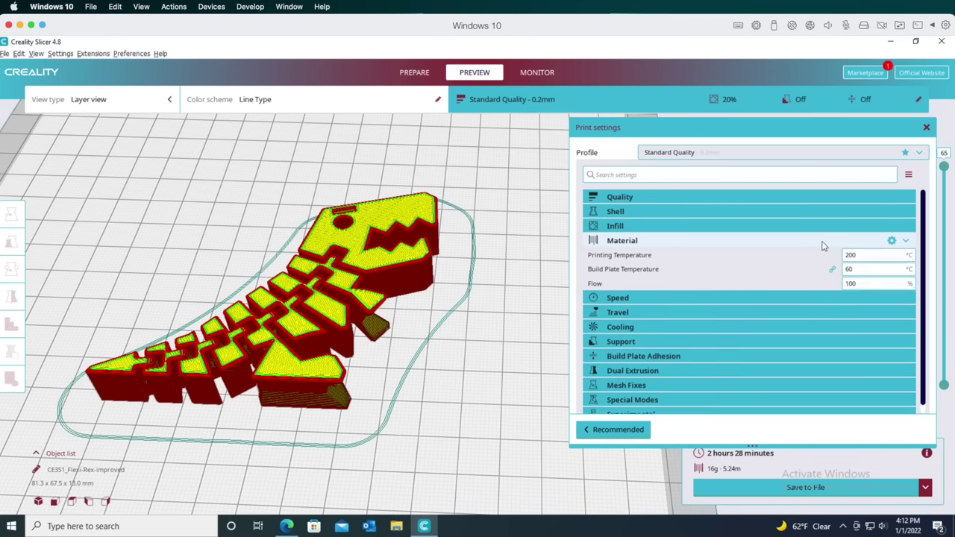
pyautogui.click(864, 254)
pyautogui.press('BackSpace')
pyautogui.write('5')
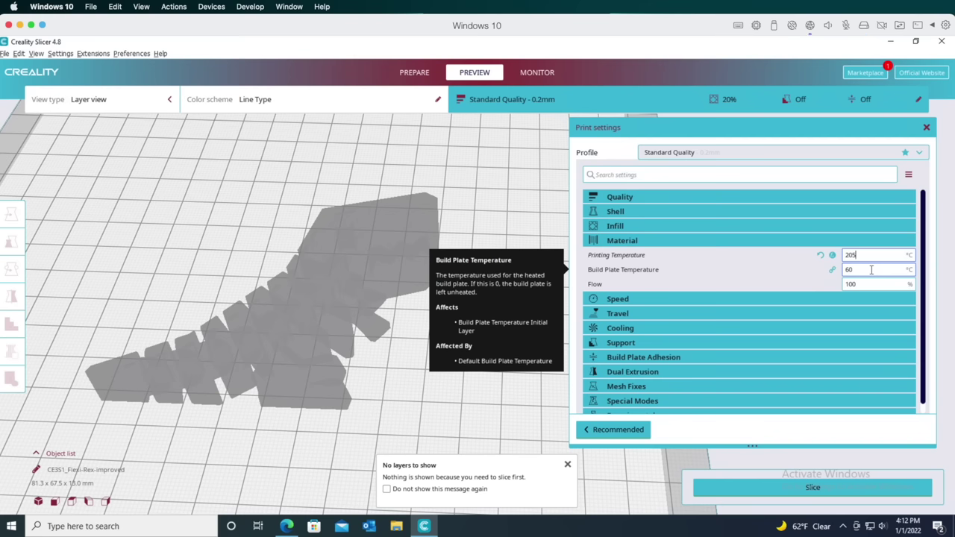
pyautogui.click(871, 270)
pyautogui.click(871, 240)
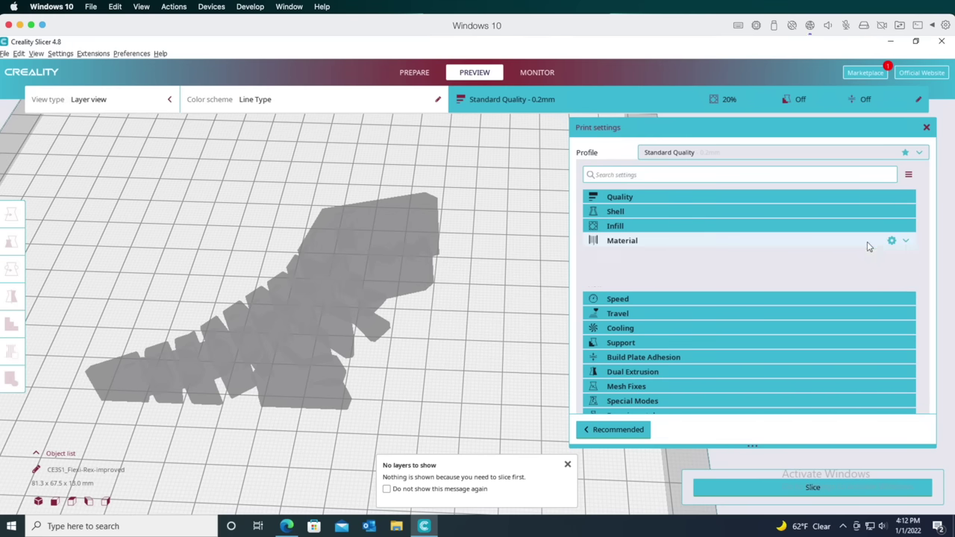
# Step: Change the Shell wall line count from 2 to 3
pyautogui.click(861, 216)
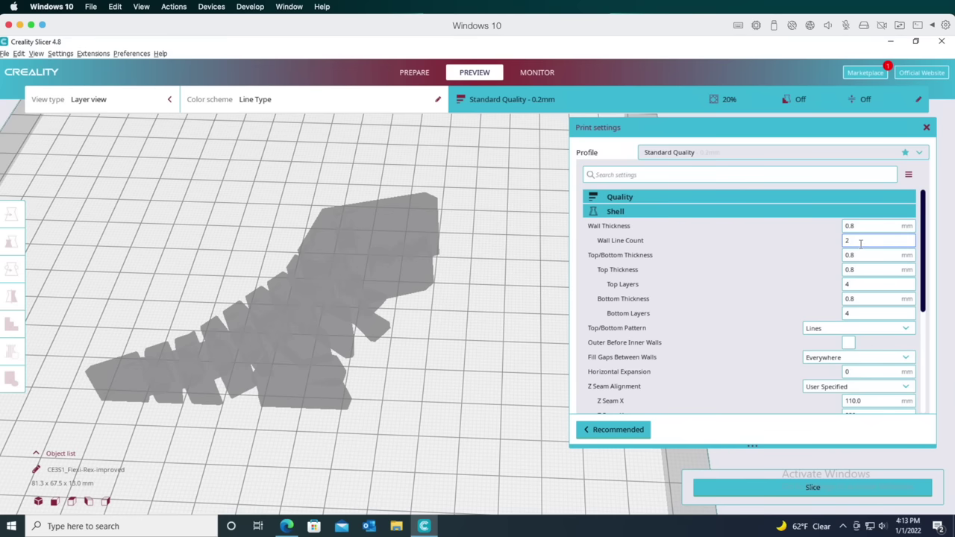
pyautogui.click(870, 241)
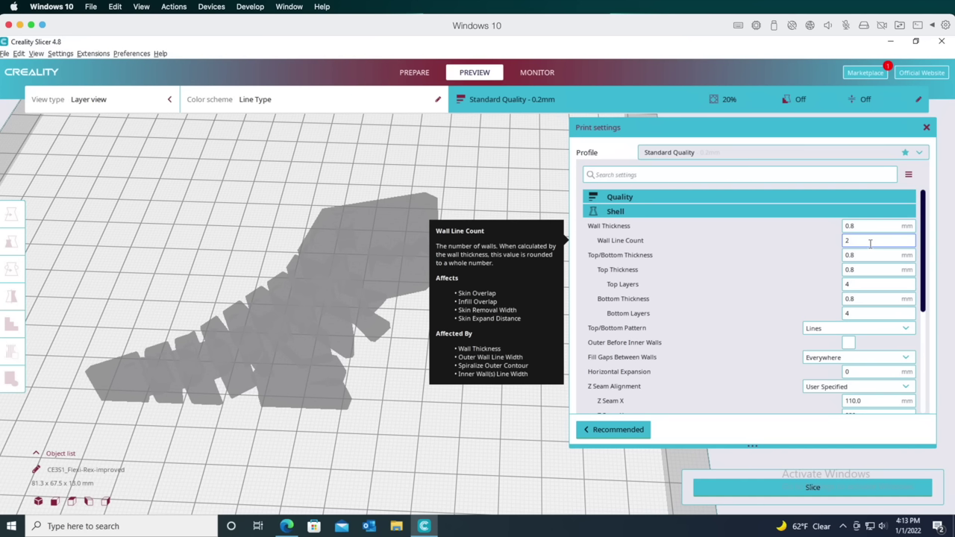
pyautogui.moveTo(869, 243); pyautogui.dragTo(833, 248)
pyautogui.write('3')
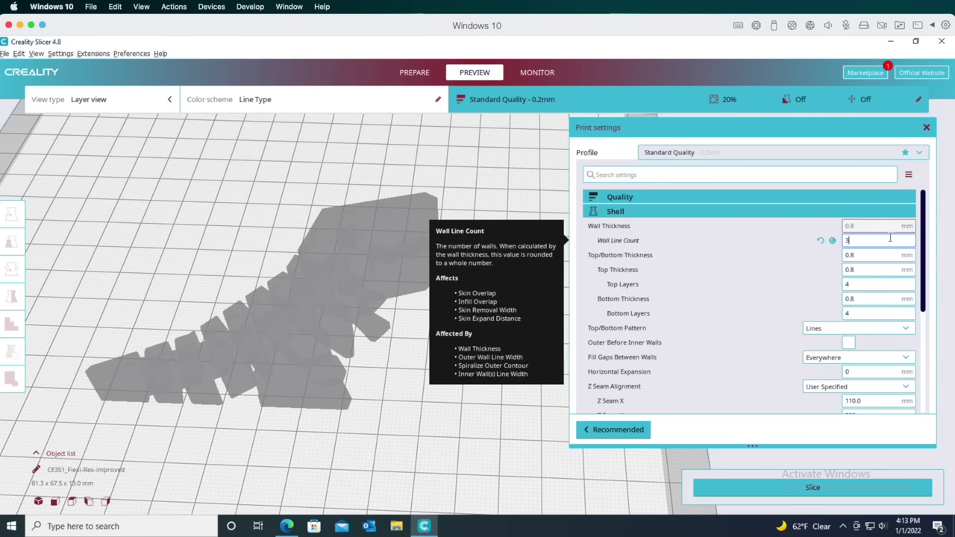
pyautogui.click(882, 215)
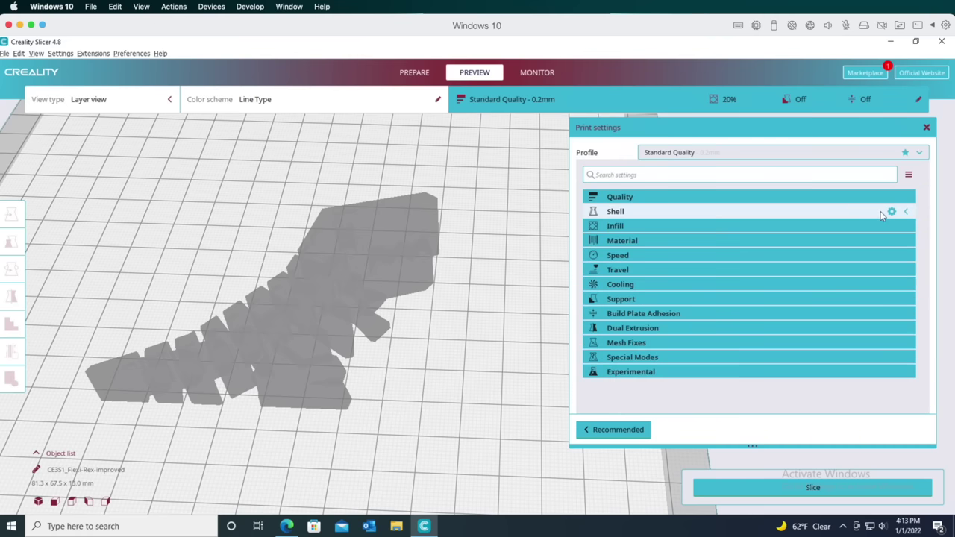
# Step: Close the print settings and re-slice the model, now 2 h 51 min and 18g
pyautogui.click(927, 127)
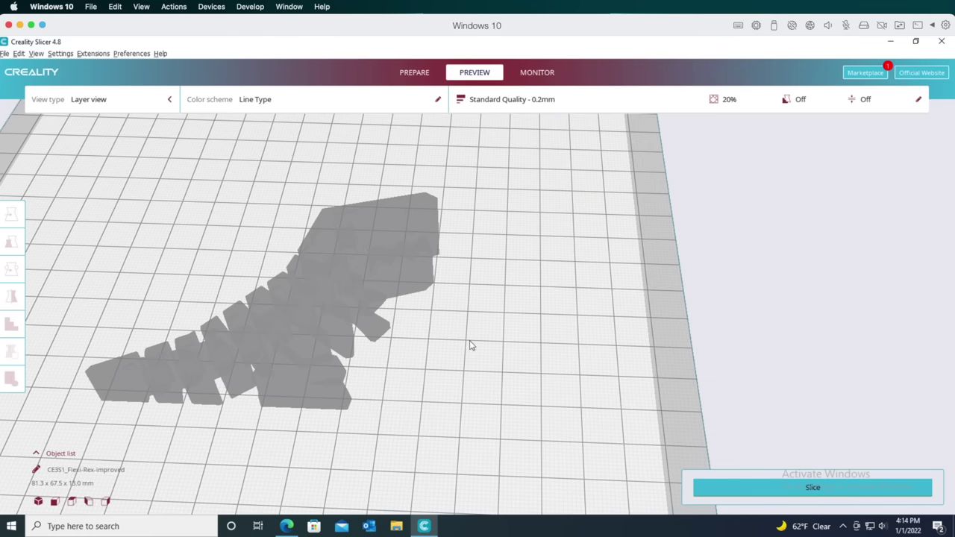
pyautogui.moveTo(469, 345); pyautogui.dragTo(655, 357, button='middle')
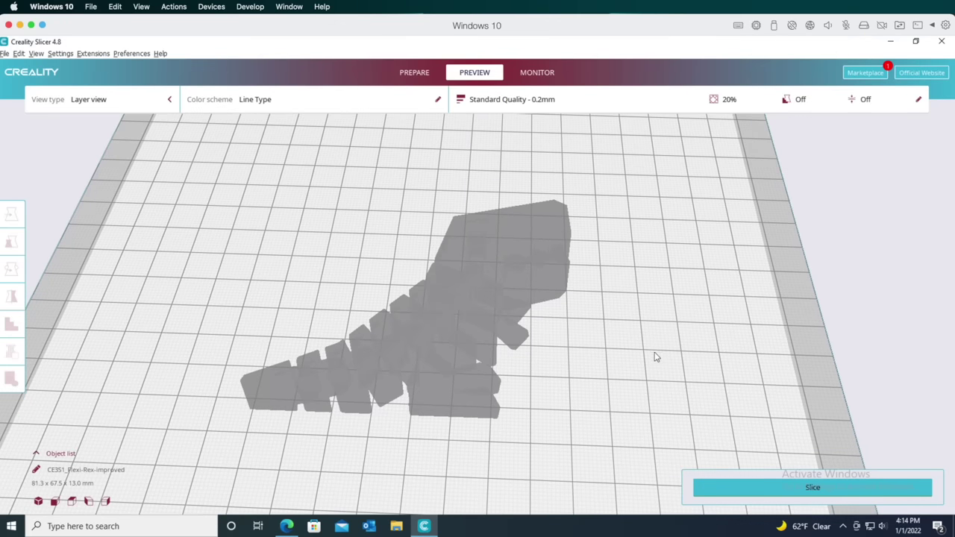
pyautogui.click(738, 489)
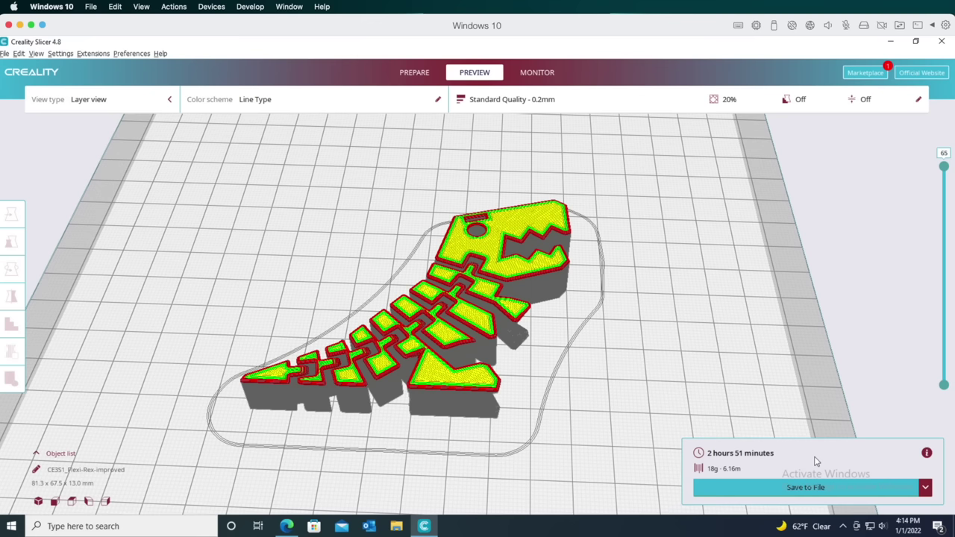
# Step: Save the G-code to the Desktop as Flexi-Rex-improved, without the CE3S1_ prefix
pyautogui.click(838, 485)
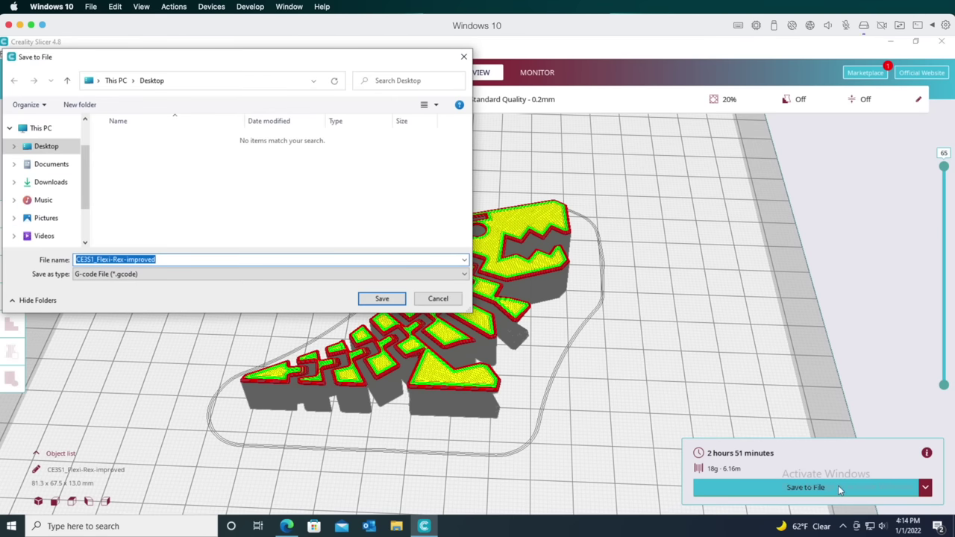
pyautogui.click(93, 260)
pyautogui.moveTo(93, 260); pyautogui.dragTo(73, 260)
pyautogui.press('BackSpace')
pyautogui.click(394, 300)
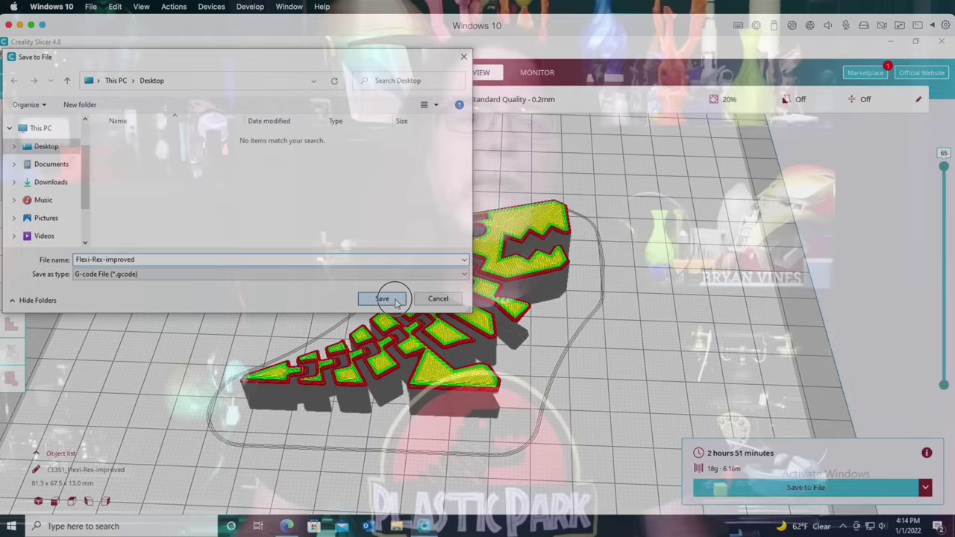